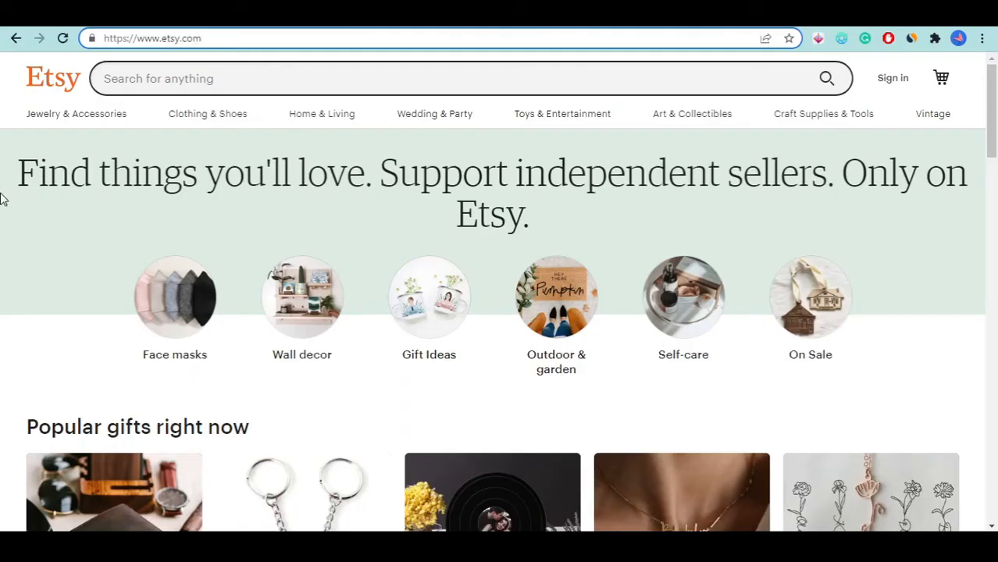
Examine the Etsy homepage, including its popular gifts, hand-picked items, curated selections, About section and footer links.
{"action": "scroll", "coordinate": [631, 211], "scroll_direction": "down", "scroll_amount": 10}
{"action": "scroll", "coordinate": [632, 211], "scroll_direction": "up", "scroll_amount": 10}
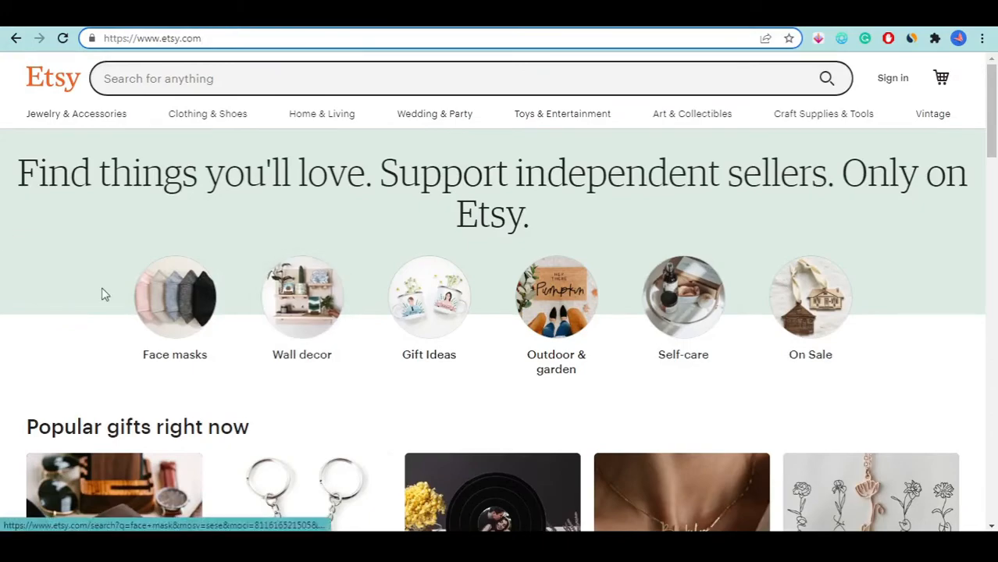
{"action": "scroll", "coordinate": [100, 295], "scroll_direction": "down", "scroll_amount": 5}
{"action": "scroll", "coordinate": [629, 284], "scroll_direction": "down", "scroll_amount": 5}
{"action": "scroll", "coordinate": [399, 316], "scroll_direction": "down", "scroll_amount": 10}
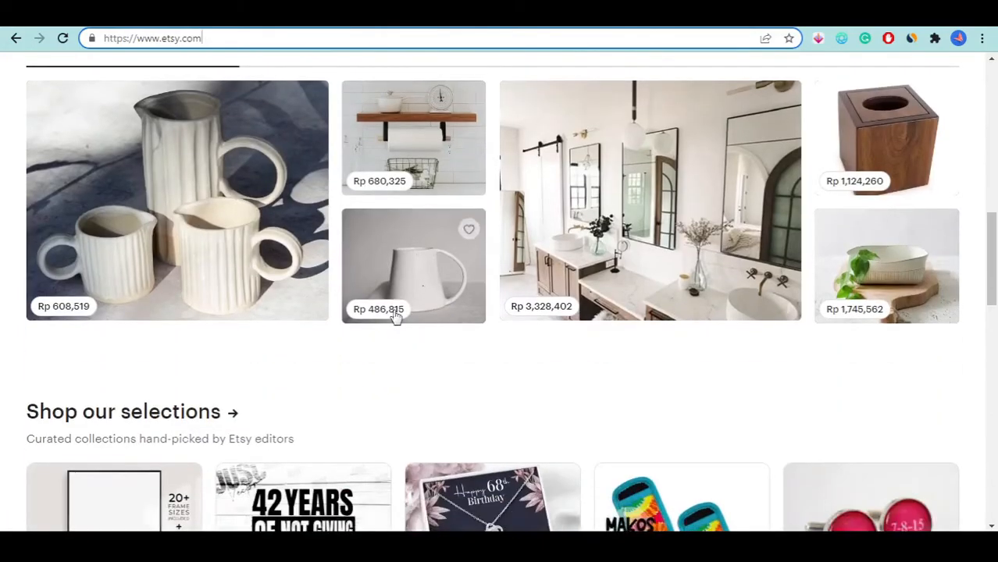
{"action": "scroll", "coordinate": [402, 317], "scroll_direction": "up", "scroll_amount": 20}
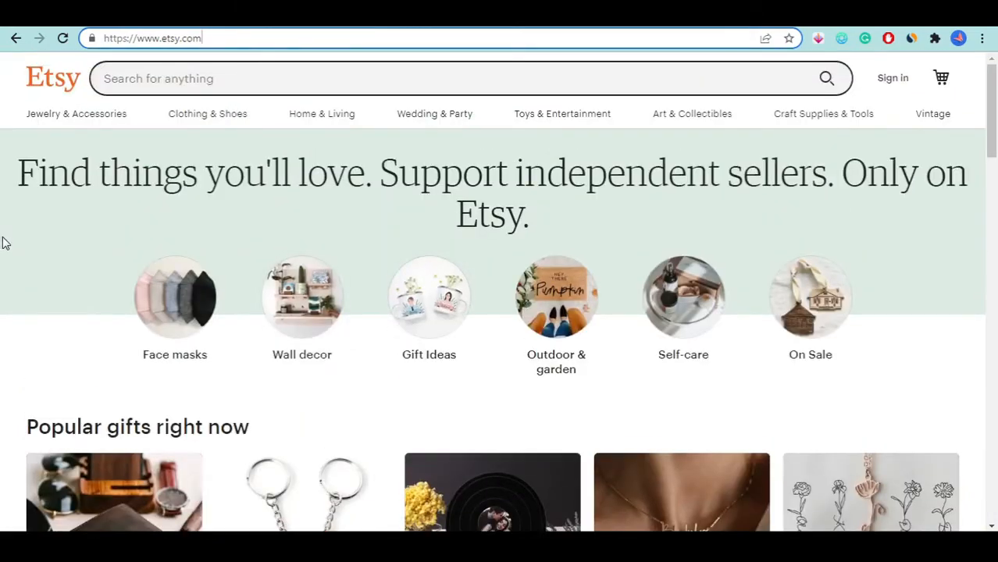
{"action": "scroll", "coordinate": [58, 325], "scroll_direction": "down", "scroll_amount": 3}
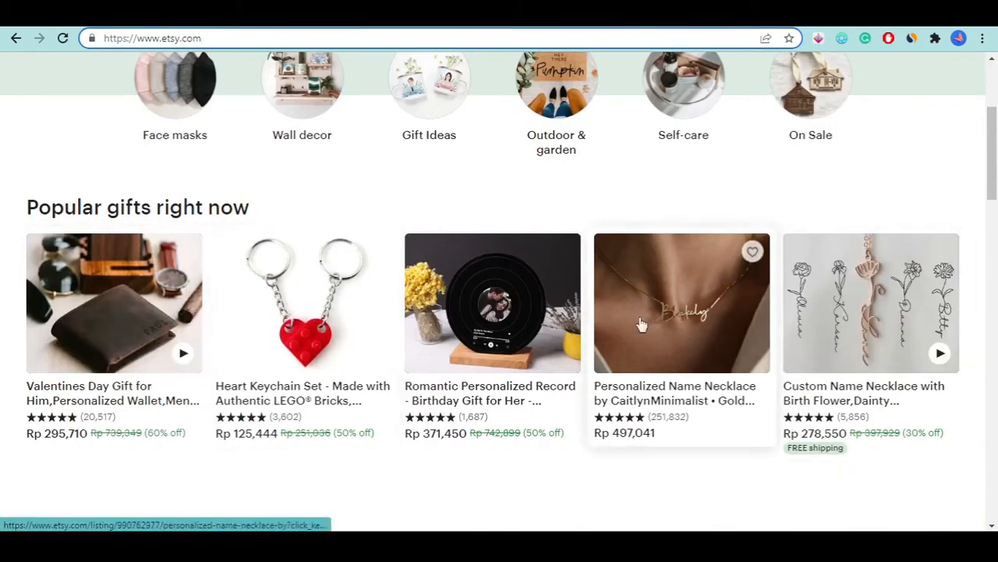
{"action": "scroll", "coordinate": [697, 325], "scroll_direction": "down", "scroll_amount": 6}
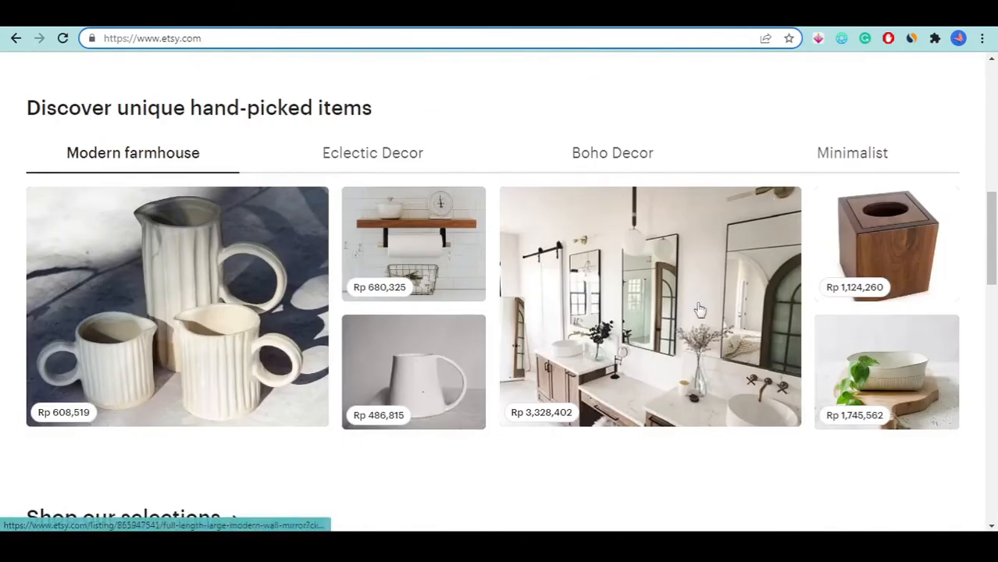
{"action": "scroll", "coordinate": [698, 312], "scroll_direction": "down", "scroll_amount": 5}
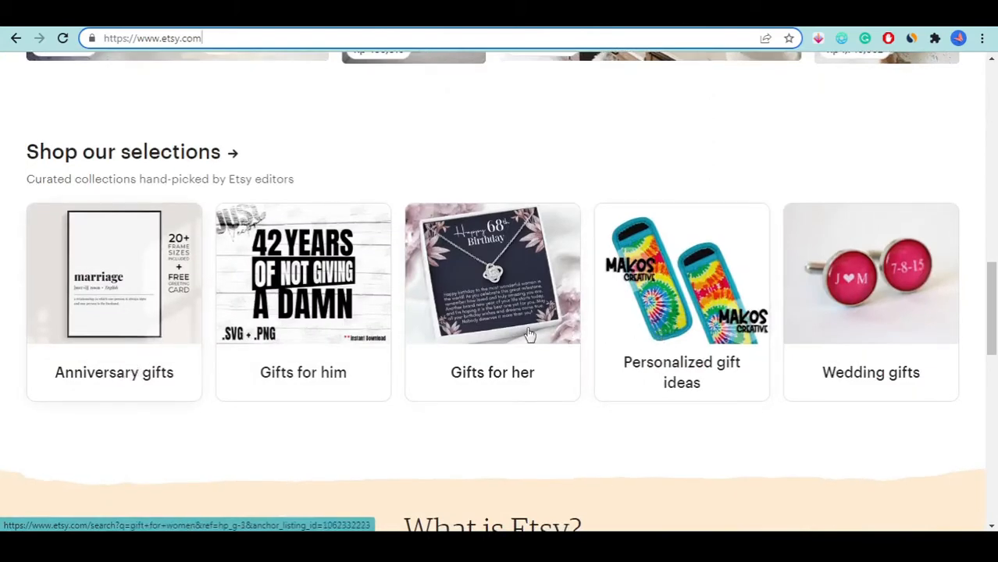
{"action": "scroll", "coordinate": [590, 352], "scroll_direction": "down", "scroll_amount": 3}
{"action": "scroll", "coordinate": [596, 352], "scroll_direction": "up", "scroll_amount": 6}
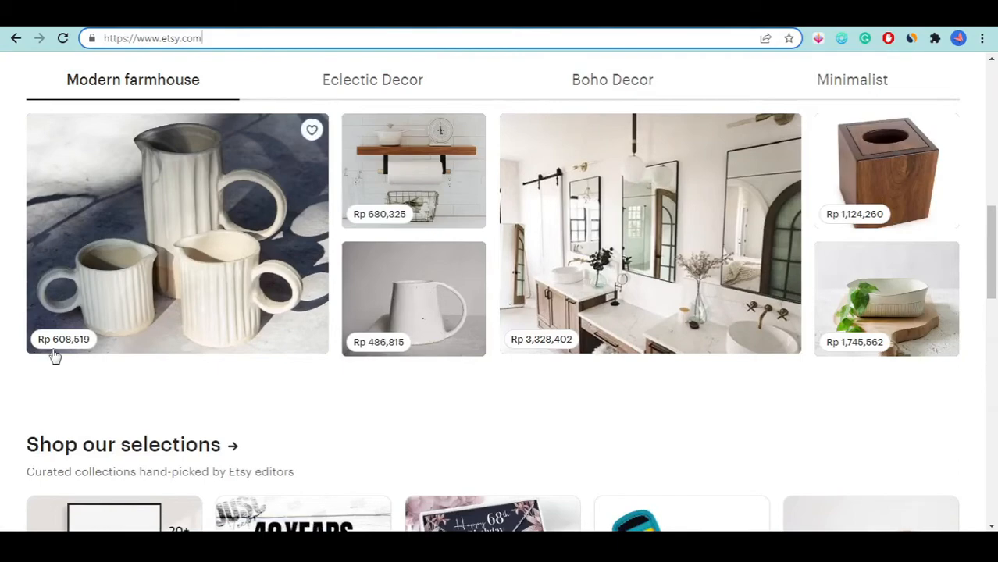
{"action": "scroll", "coordinate": [200, 350], "scroll_direction": "up", "scroll_amount": 3}
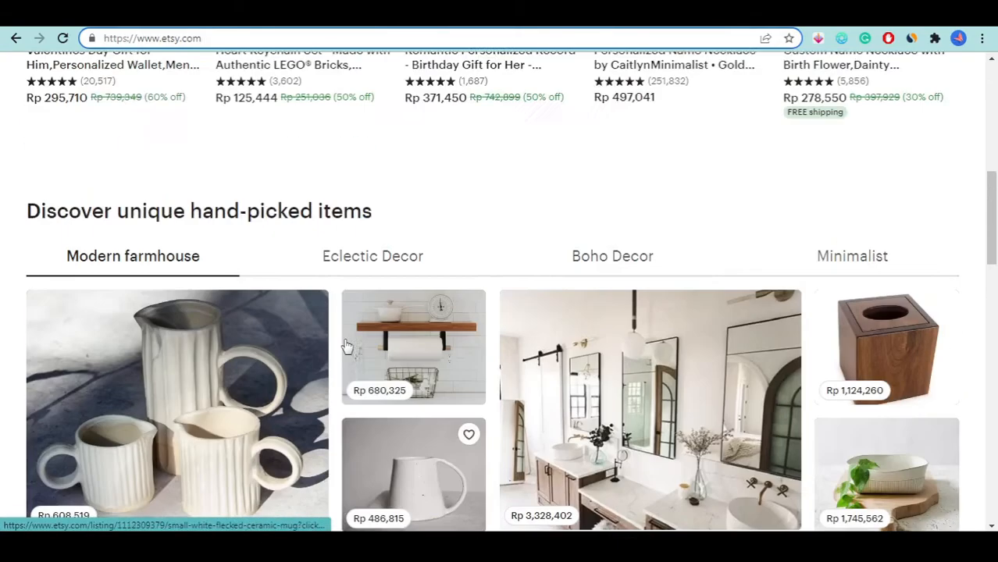
{"action": "scroll", "coordinate": [543, 410], "scroll_direction": "down", "scroll_amount": 4}
{"action": "scroll", "coordinate": [639, 261], "scroll_direction": "up", "scroll_amount": 3}
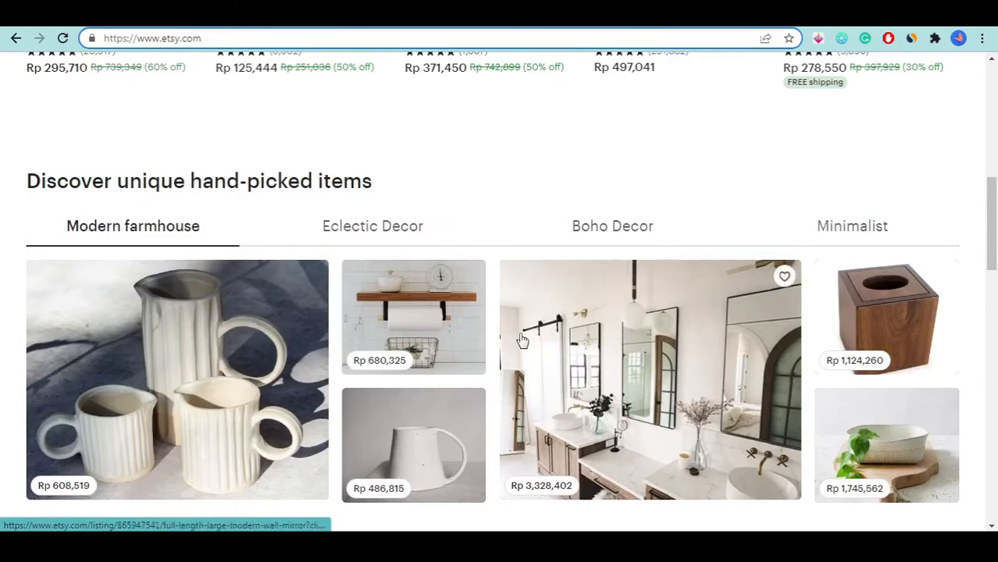
{"action": "scroll", "coordinate": [439, 208], "scroll_direction": "up", "scroll_amount": 3}
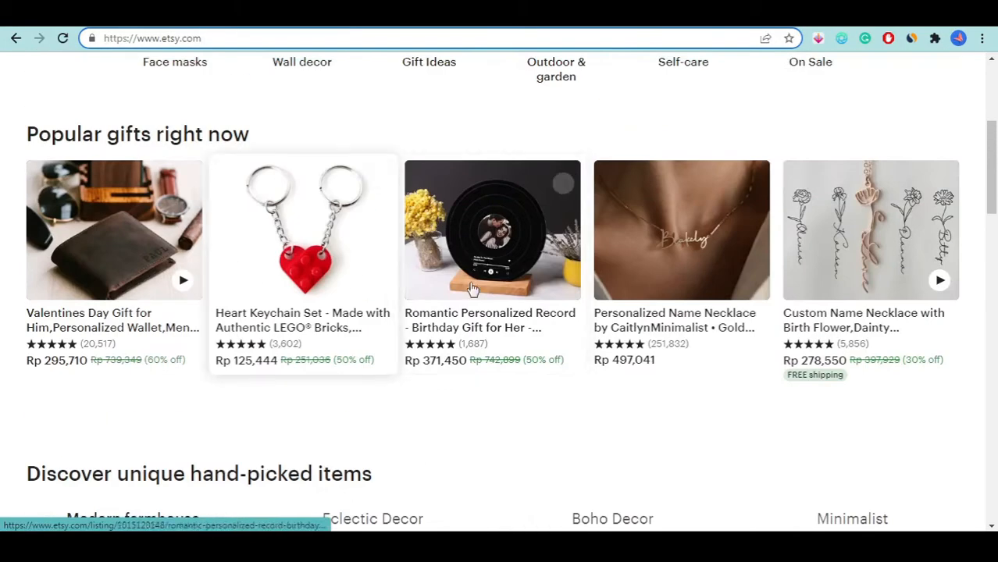
{"action": "scroll", "coordinate": [472, 289], "scroll_direction": "up", "scroll_amount": 4}
{"action": "scroll", "coordinate": [731, 233], "scroll_direction": "down", "scroll_amount": 15}
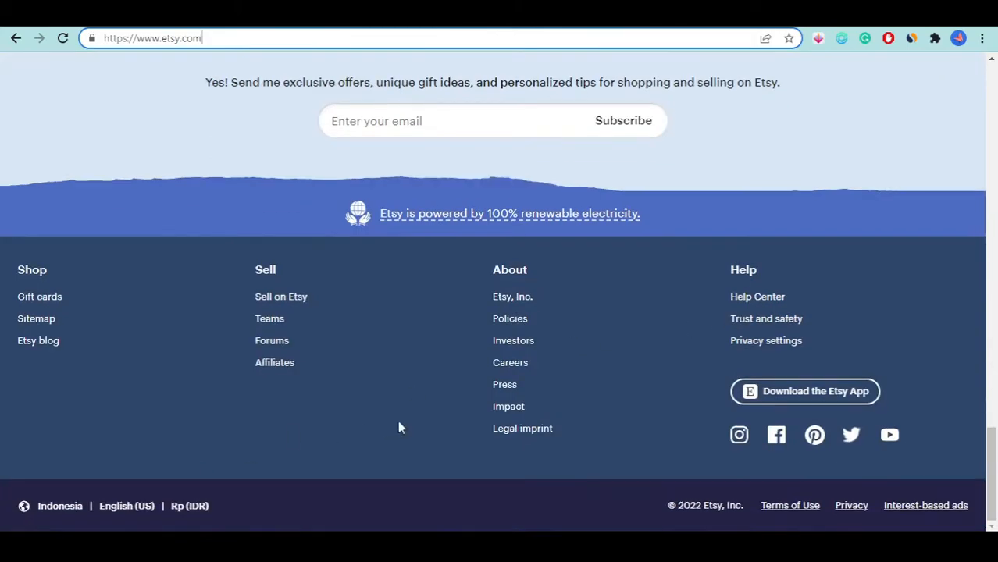
{"action": "scroll", "coordinate": [633, 403], "scroll_direction": "up", "scroll_amount": 12}
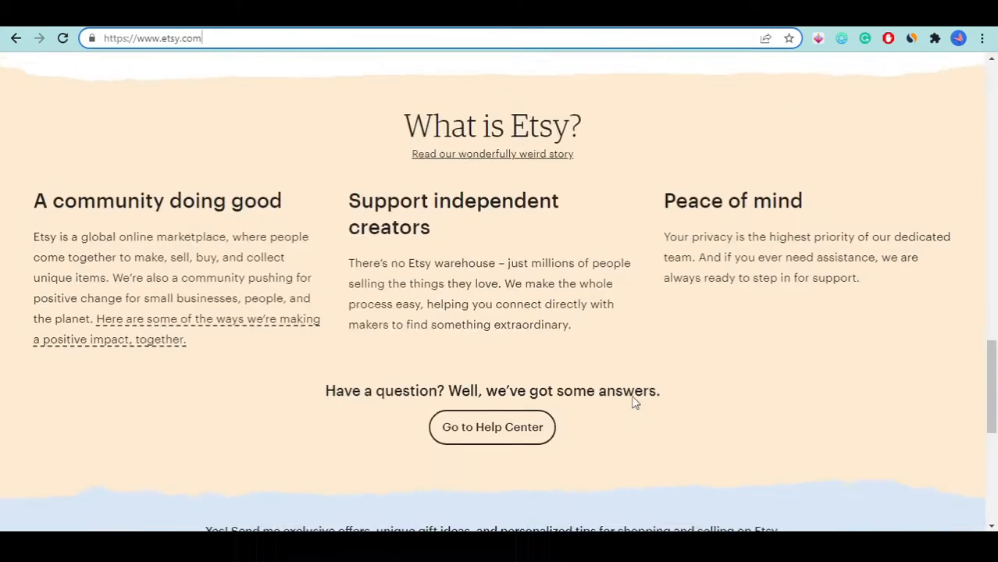
{"action": "scroll", "coordinate": [641, 395], "scroll_direction": "up", "scroll_amount": 3}
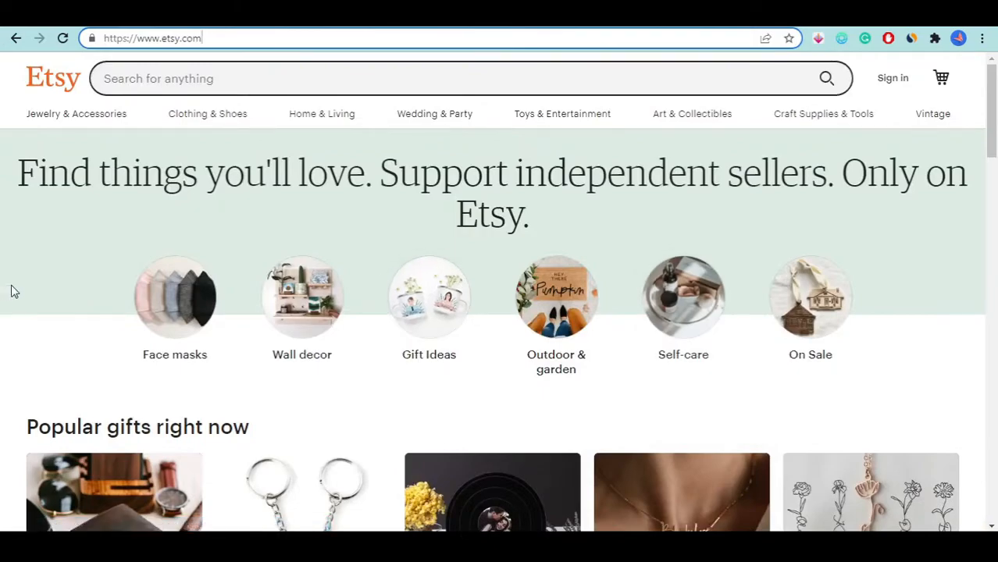
{"action": "scroll", "coordinate": [432, 342], "scroll_direction": "down", "scroll_amount": 9}
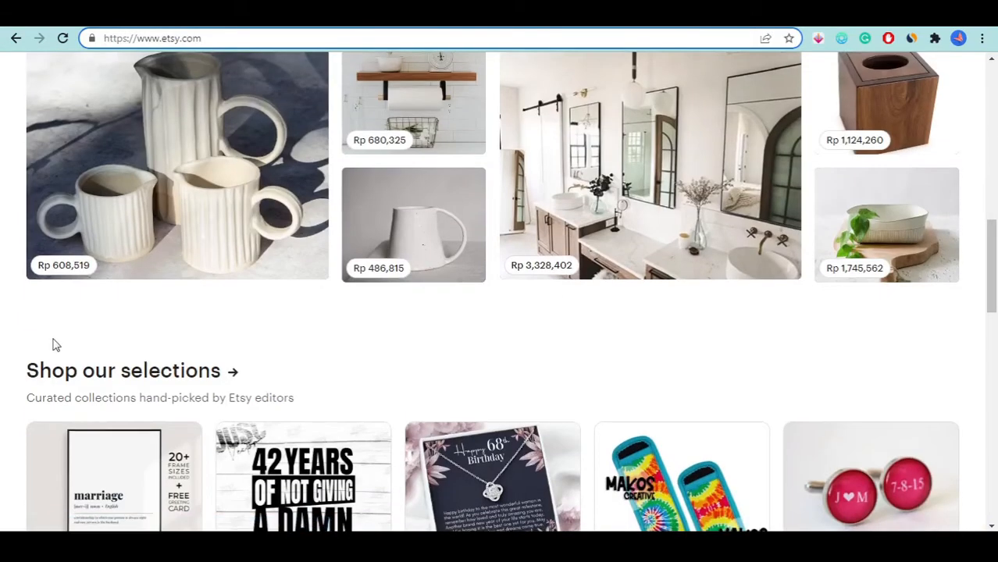
{"action": "scroll", "coordinate": [61, 342], "scroll_direction": "down", "scroll_amount": 10}
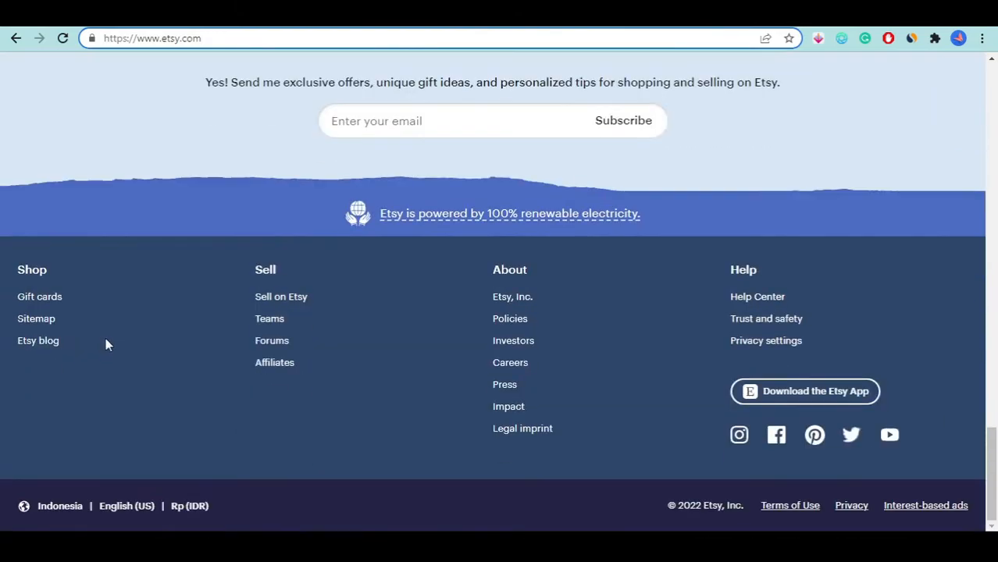
{"action": "scroll", "coordinate": [107, 343], "scroll_direction": "up", "scroll_amount": 15}
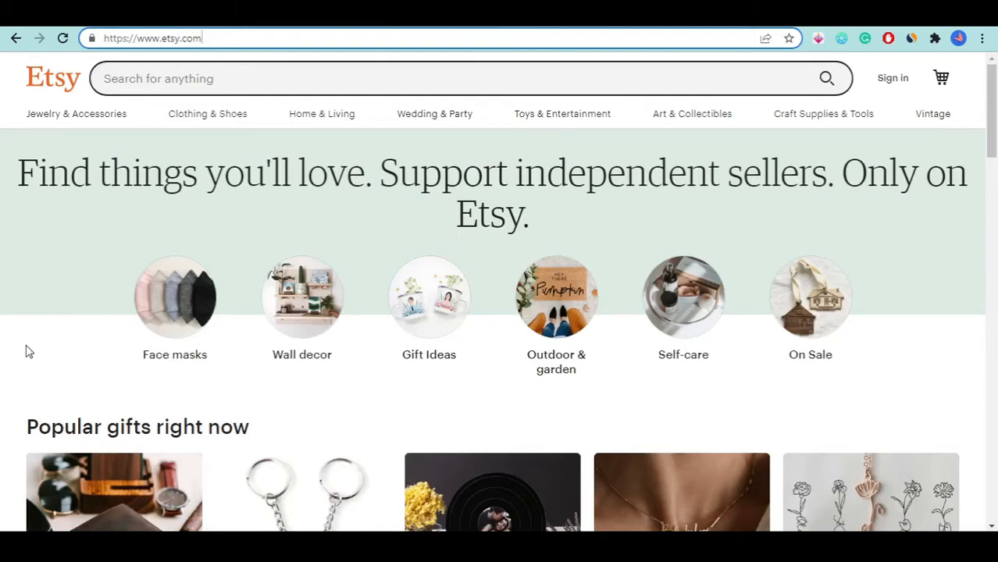
{"action": "scroll", "coordinate": [27, 352], "scroll_direction": "down", "scroll_amount": 3}
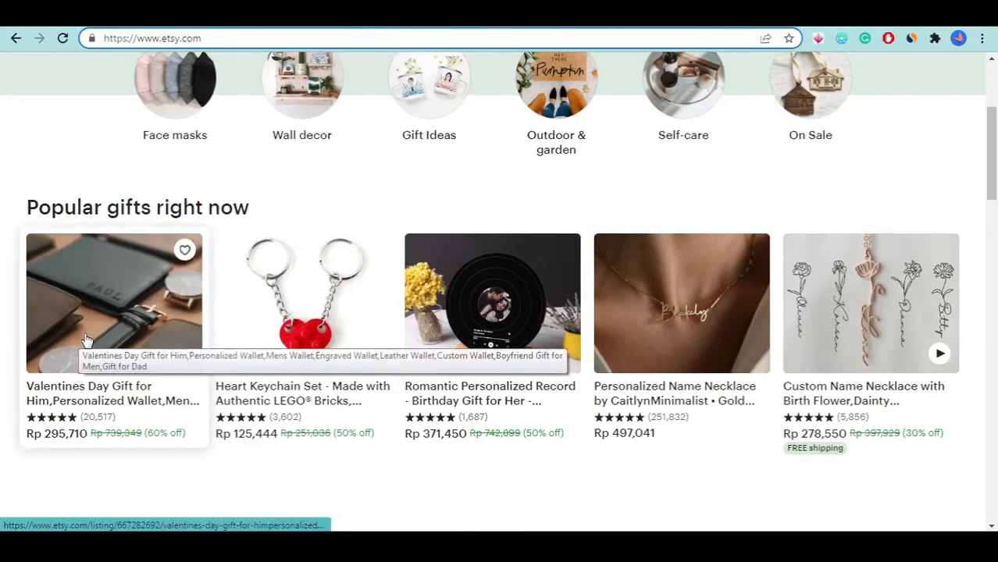
{"action": "scroll", "coordinate": [86, 341], "scroll_direction": "down", "scroll_amount": 5}
{"action": "scroll", "coordinate": [406, 335], "scroll_direction": "up", "scroll_amount": 8}
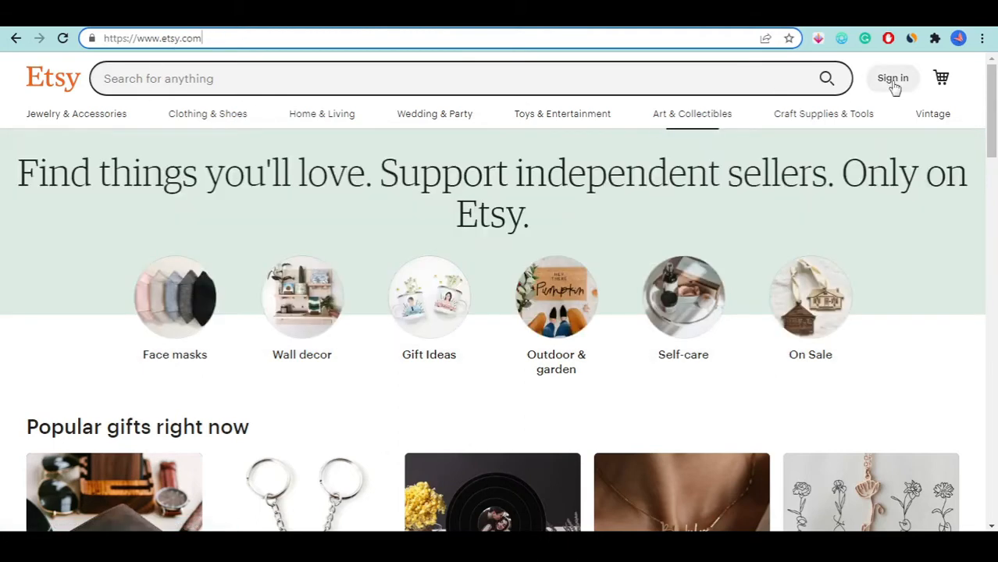
Open the new account registration form and fill in the email address and first name.
{"action": "left_click", "coordinate": [895, 78]}
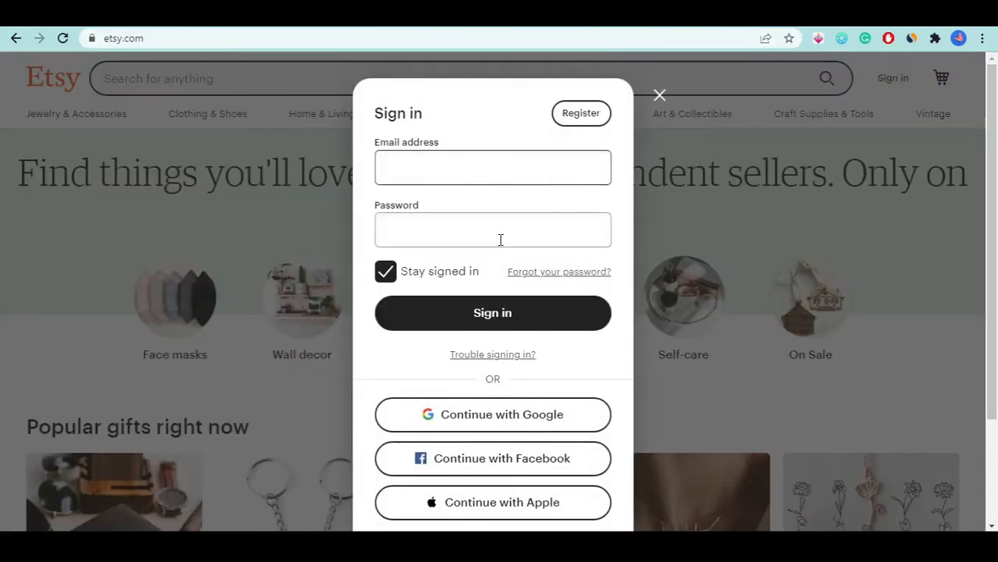
{"action": "left_click", "coordinate": [590, 120]}
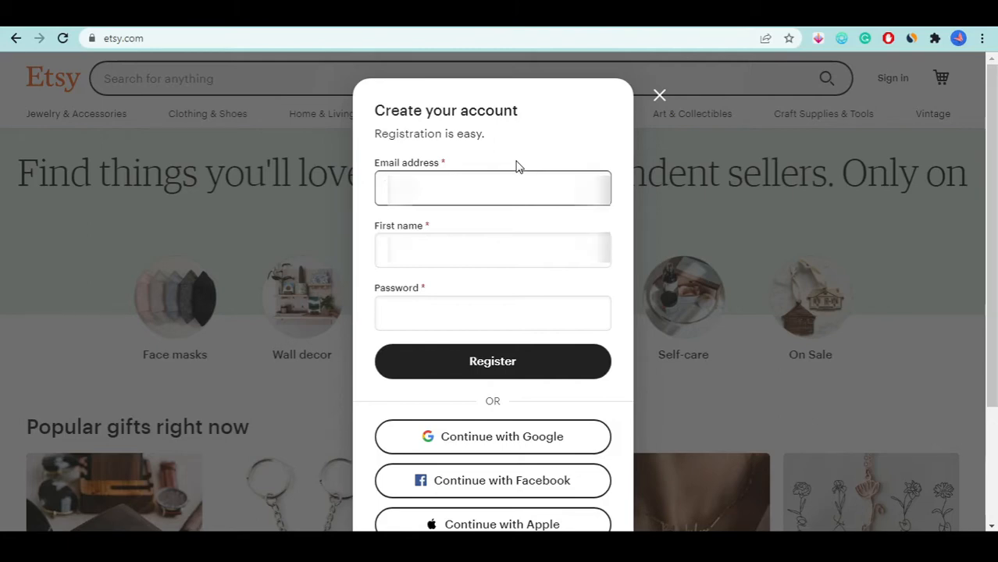
{"action": "type", "text": "p"}
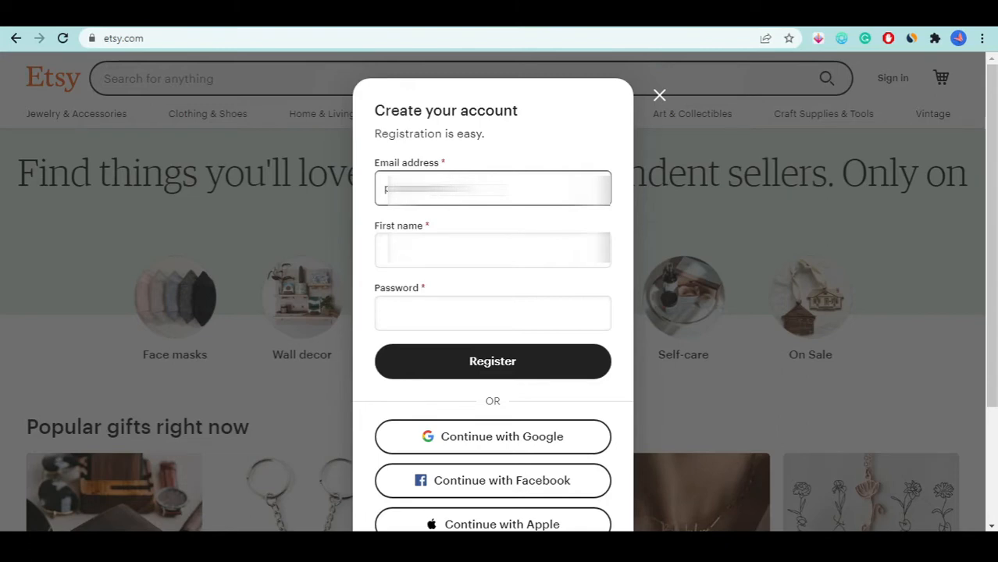
{"action": "type", "text": ".comcom"}
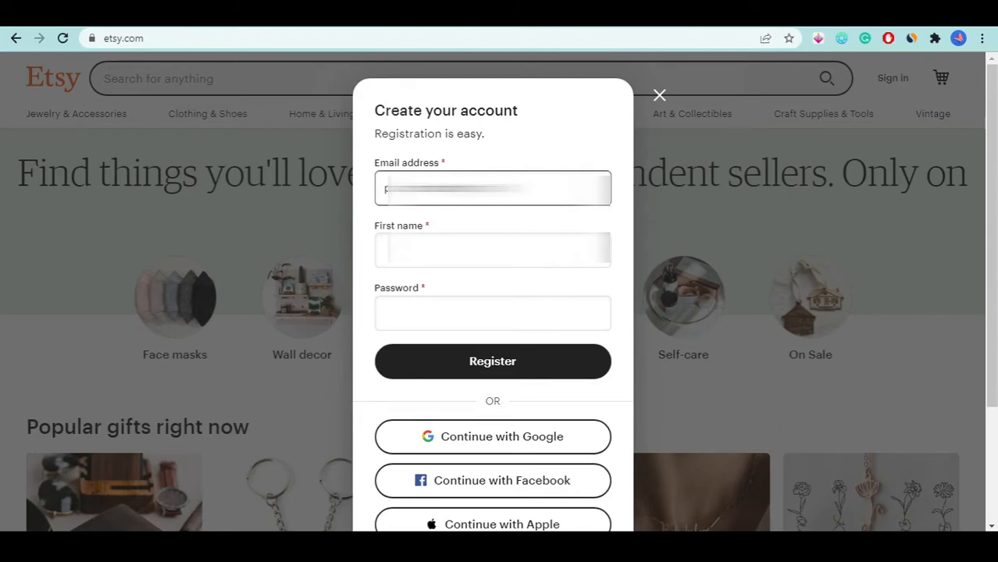
{"action": "type", "text": "com"}
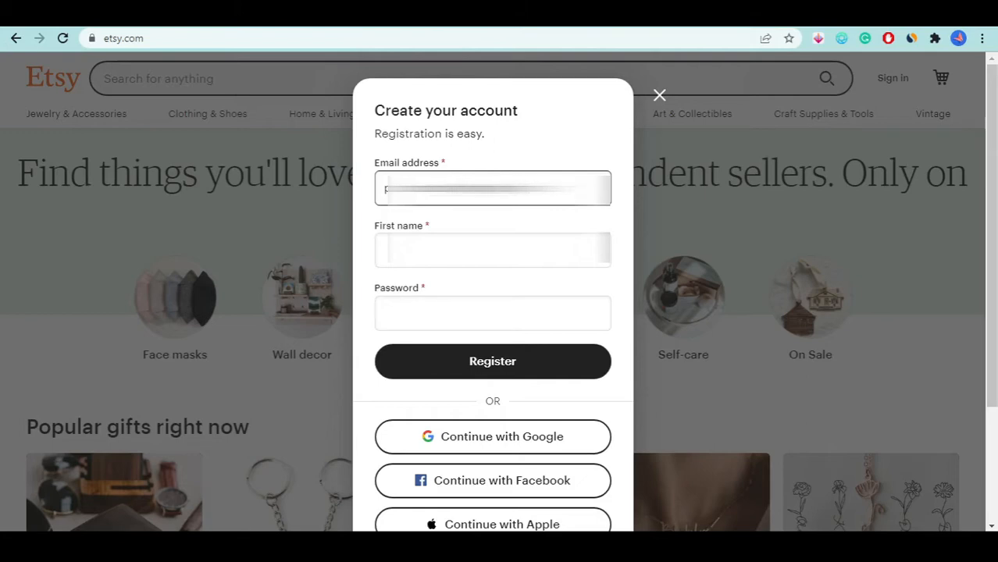
{"action": "left_click", "coordinate": [497, 258]}
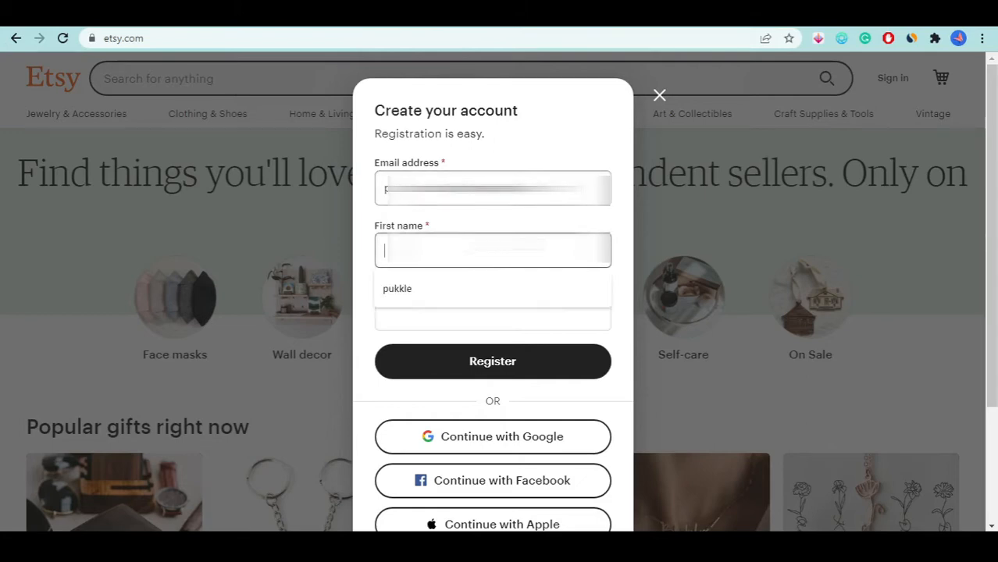
{"action": "type", "text": "t"}
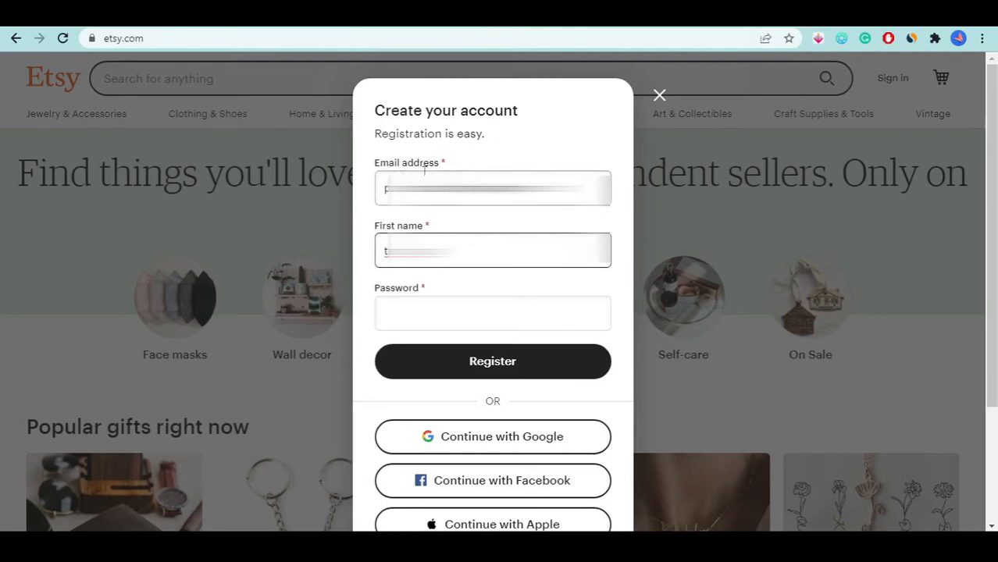
Enter the account password and submit the registration.
{"action": "left_click", "coordinate": [445, 305]}
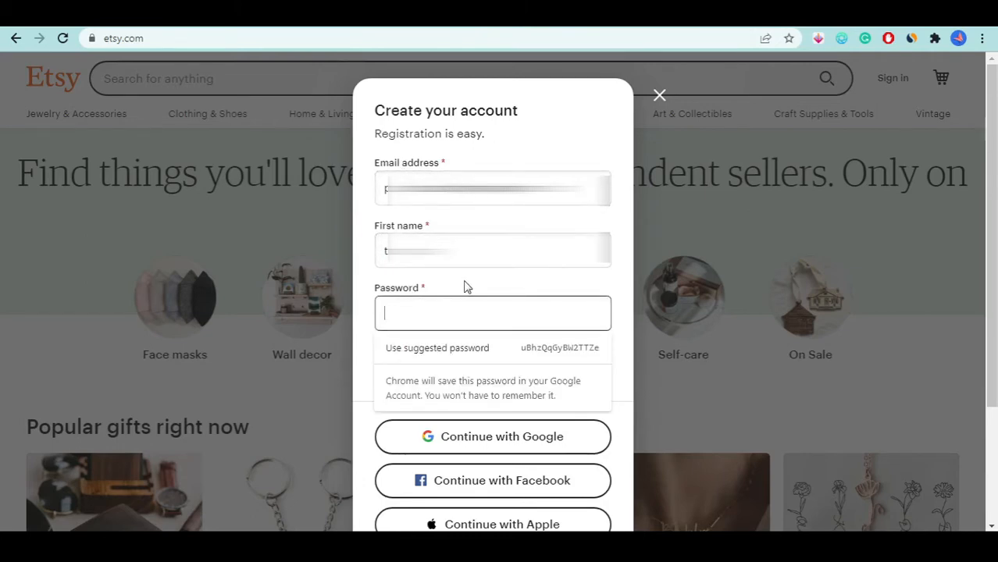
{"action": "type", "text": "***************"}
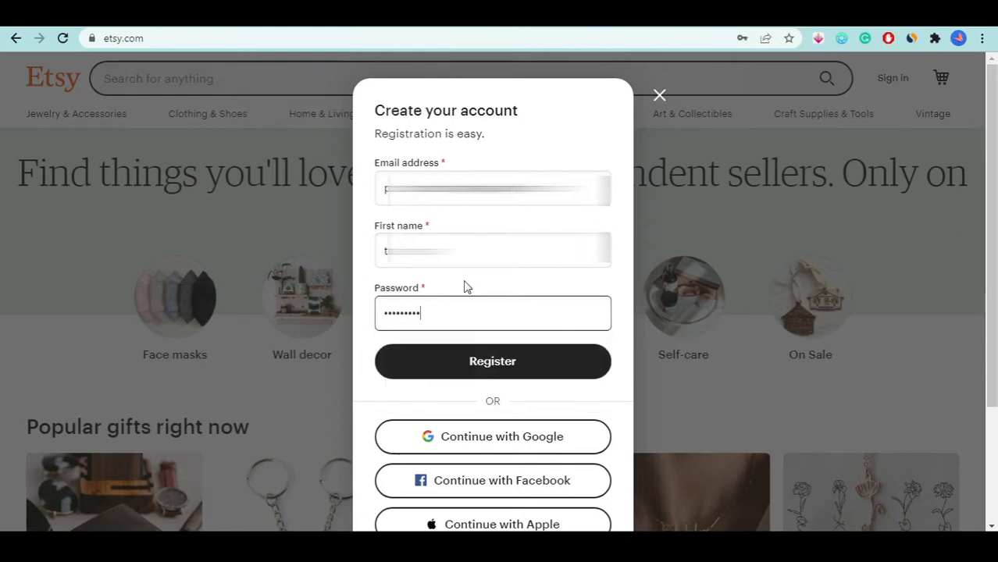
{"action": "type", "text": "*"}
{"action": "left_click", "coordinate": [514, 367]}
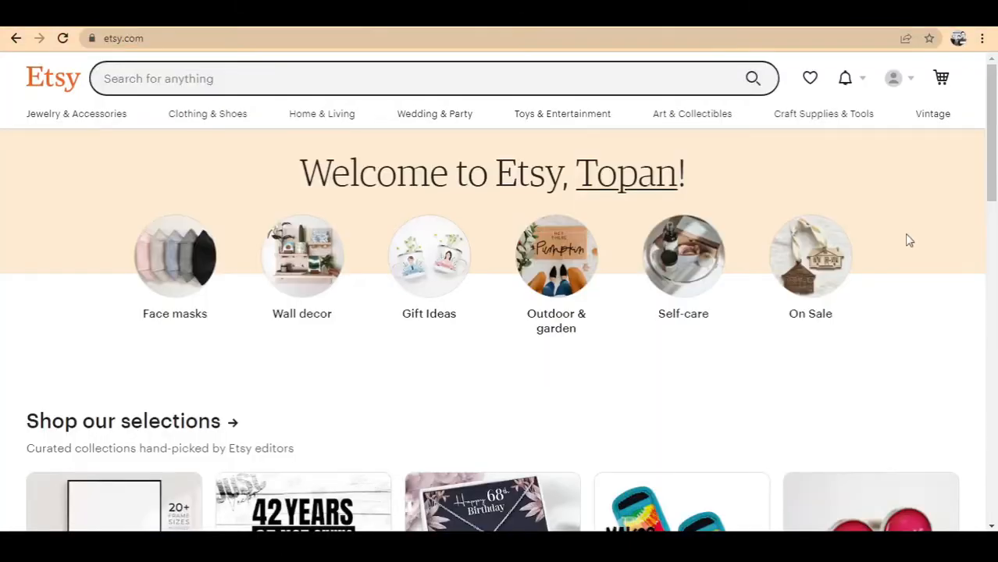
Go to the Sell on Etsy page from the account options.
{"action": "left_click", "coordinate": [912, 86]}
{"action": "left_click", "coordinate": [909, 87]}
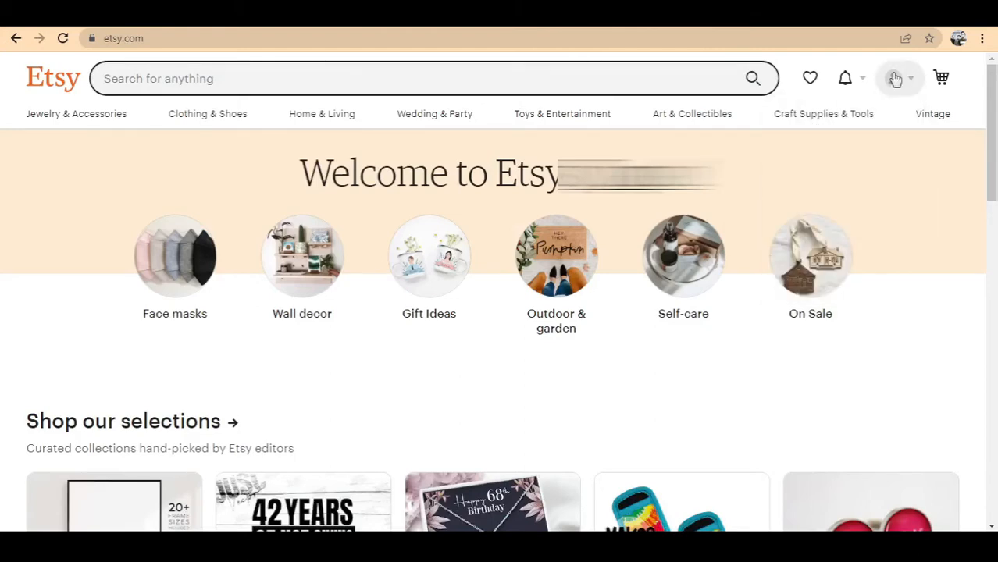
{"action": "left_click", "coordinate": [911, 86]}
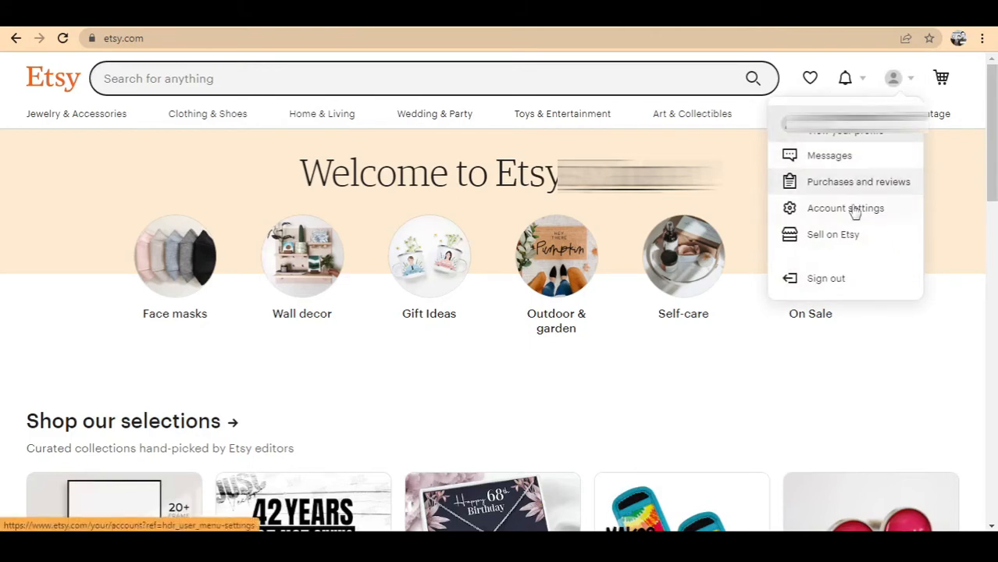
{"action": "left_click", "coordinate": [829, 243]}
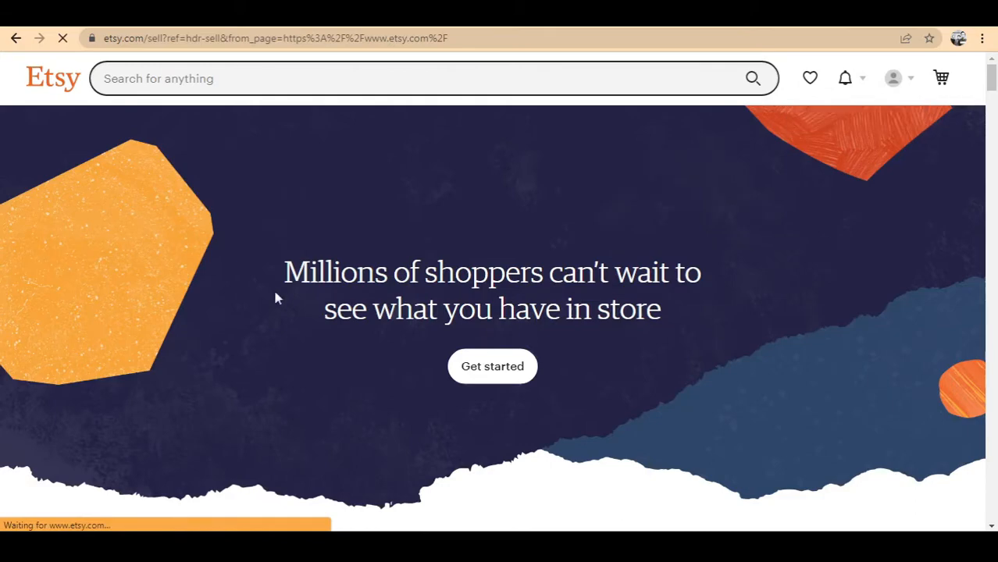
Look over the selling introduction page and get started with creating a shop.
{"action": "scroll", "coordinate": [570, 250], "scroll_direction": "down", "scroll_amount": 2}
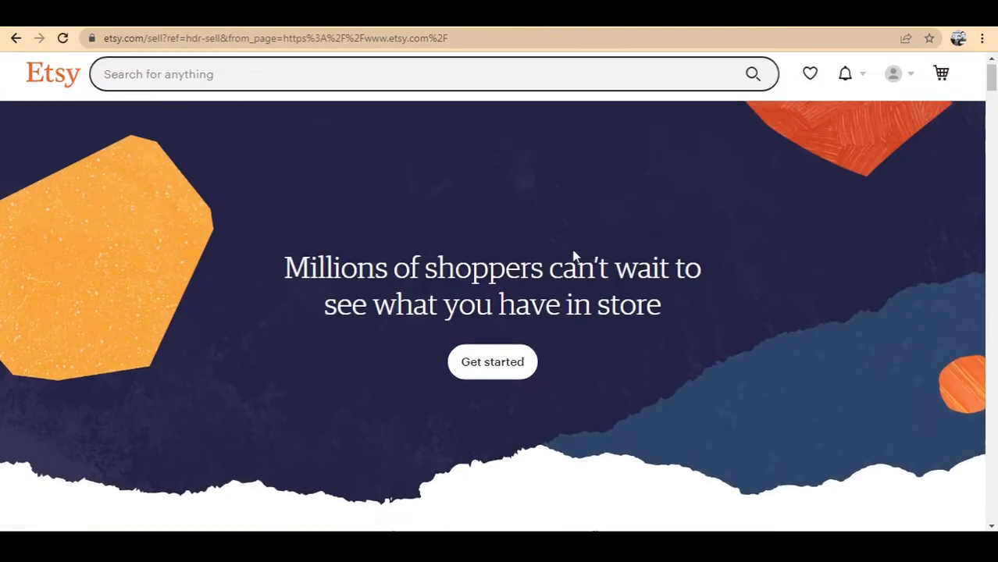
{"action": "scroll", "coordinate": [580, 261], "scroll_direction": "down", "scroll_amount": 8}
{"action": "scroll", "coordinate": [579, 261], "scroll_direction": "up", "scroll_amount": 8}
{"action": "scroll", "coordinate": [579, 258], "scroll_direction": "down", "scroll_amount": 1}
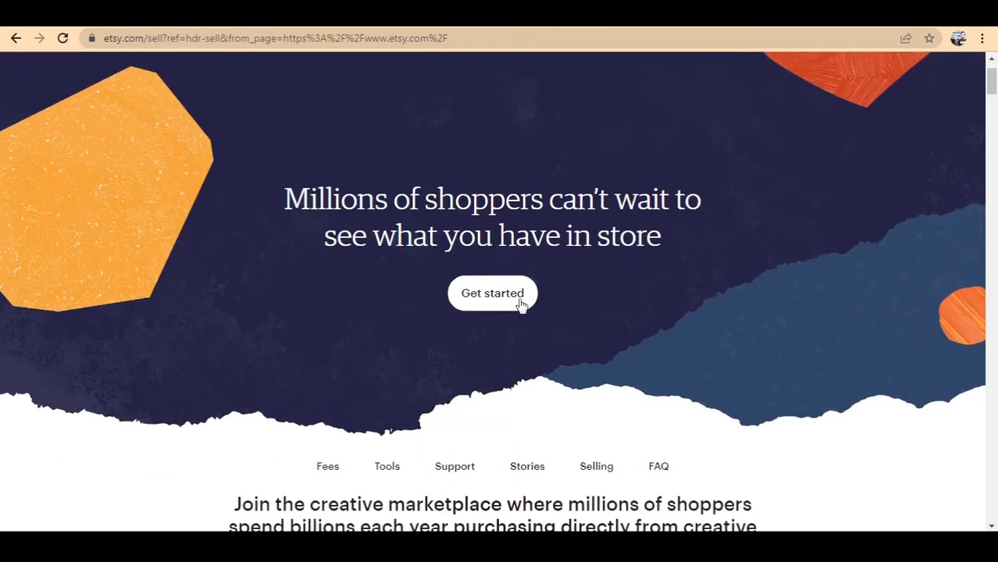
{"action": "left_click", "coordinate": [521, 293]}
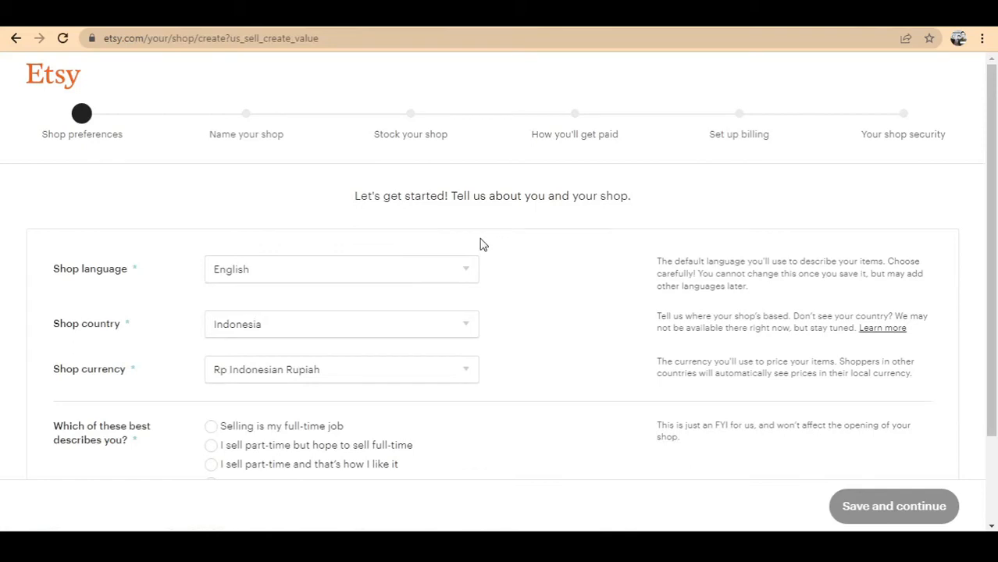
Set the shop language to English and the shop country to Indonesia.
{"action": "left_click", "coordinate": [434, 268]}
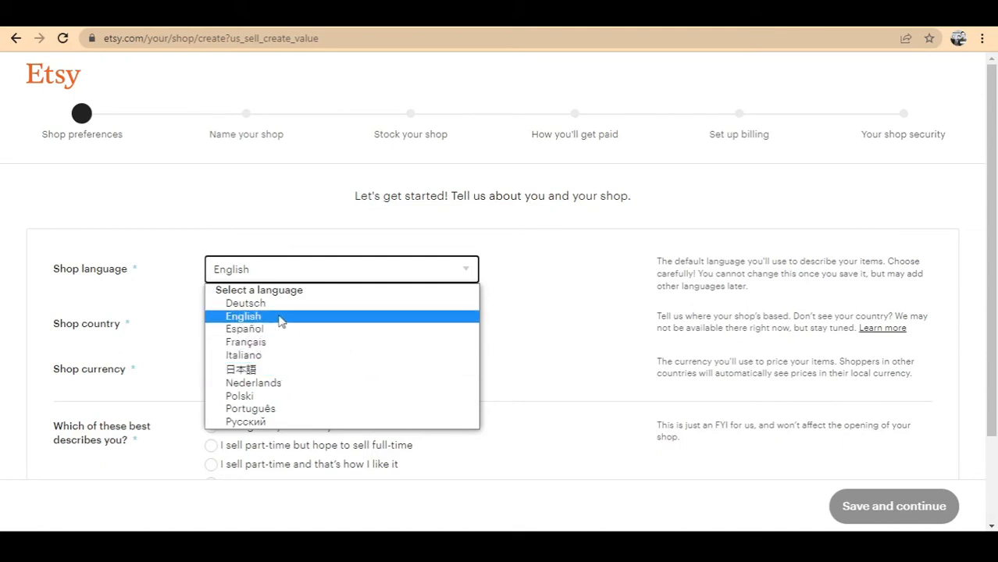
{"action": "left_click", "coordinate": [278, 318]}
{"action": "left_click", "coordinate": [477, 333]}
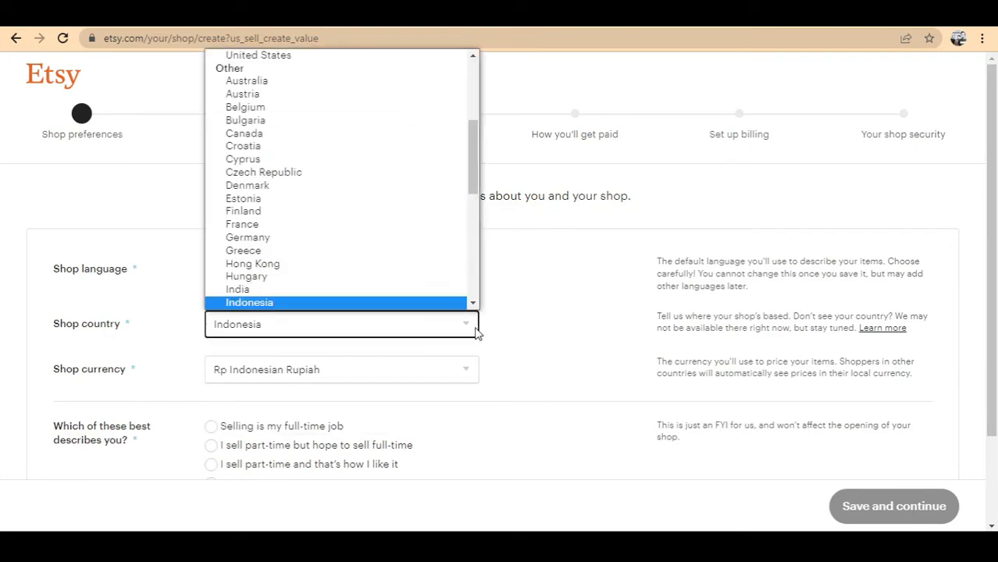
{"action": "scroll", "coordinate": [459, 307], "scroll_direction": "down", "scroll_amount": 1}
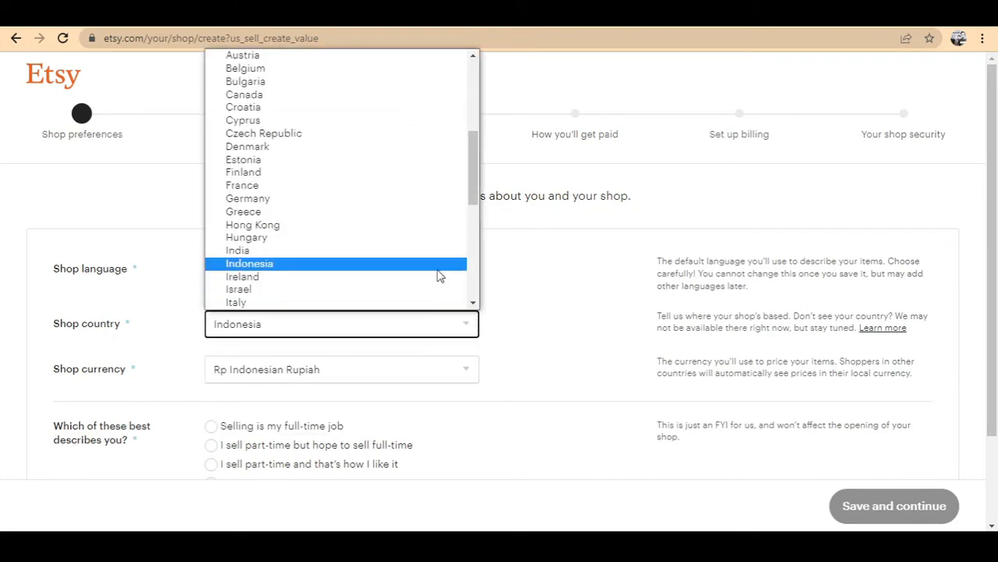
{"action": "left_click", "coordinate": [438, 271]}
Set the shop currency to United States Dollar.
{"action": "scroll", "coordinate": [555, 323], "scroll_direction": "down", "scroll_amount": 2}
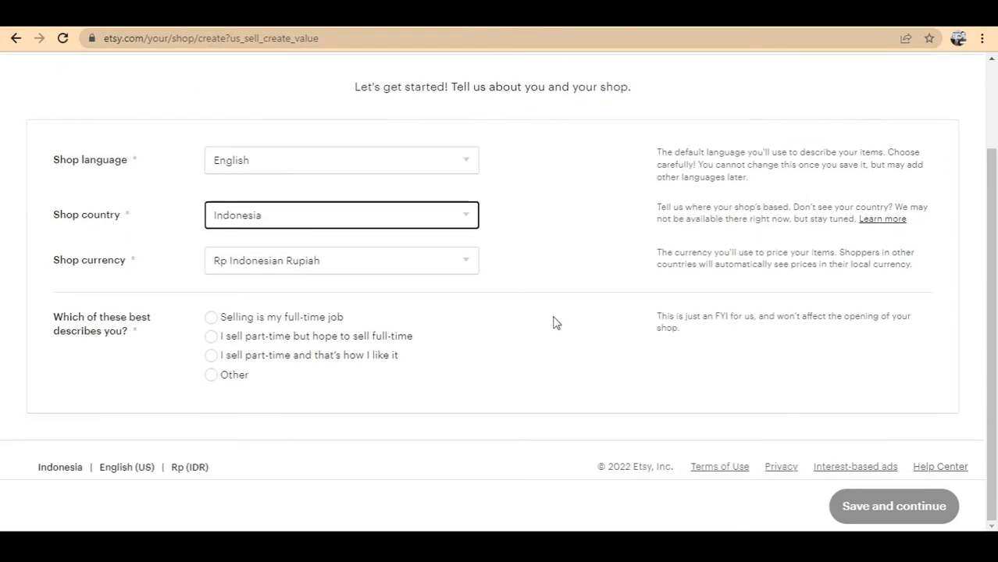
{"action": "left_click", "coordinate": [461, 269]}
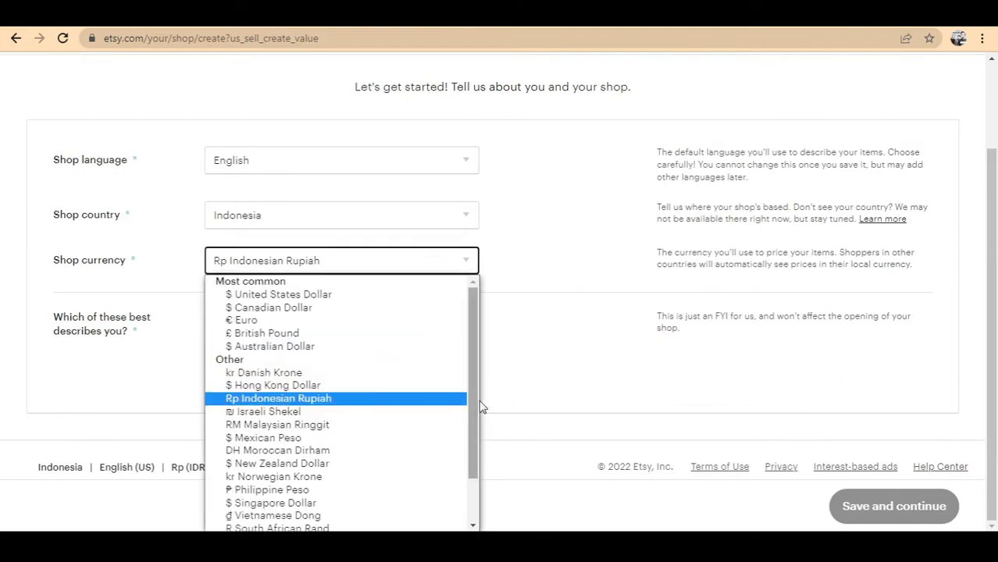
{"action": "scroll", "coordinate": [377, 388], "scroll_direction": "down", "scroll_amount": 1}
{"action": "scroll", "coordinate": [380, 388], "scroll_direction": "up", "scroll_amount": 1}
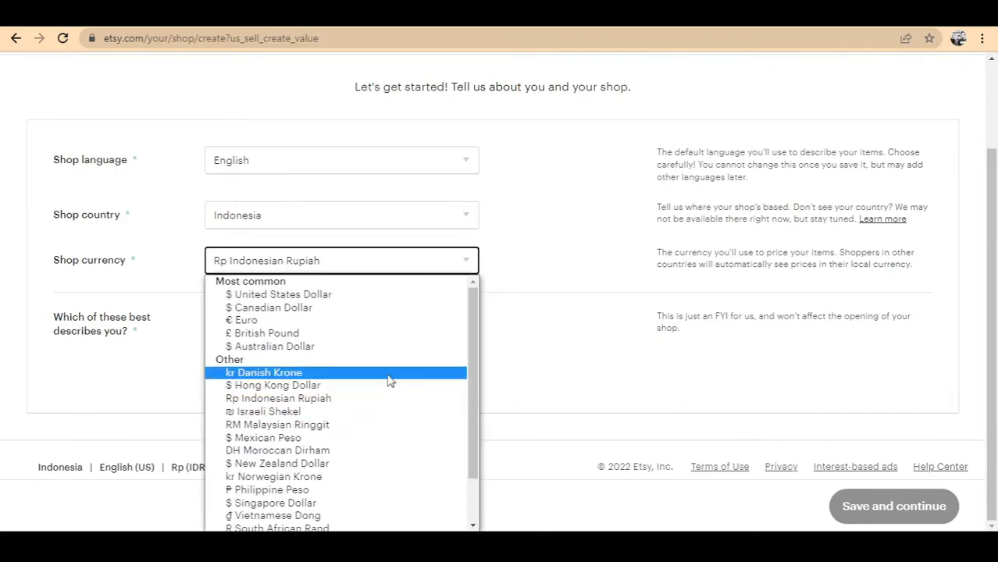
{"action": "left_click", "coordinate": [329, 296]}
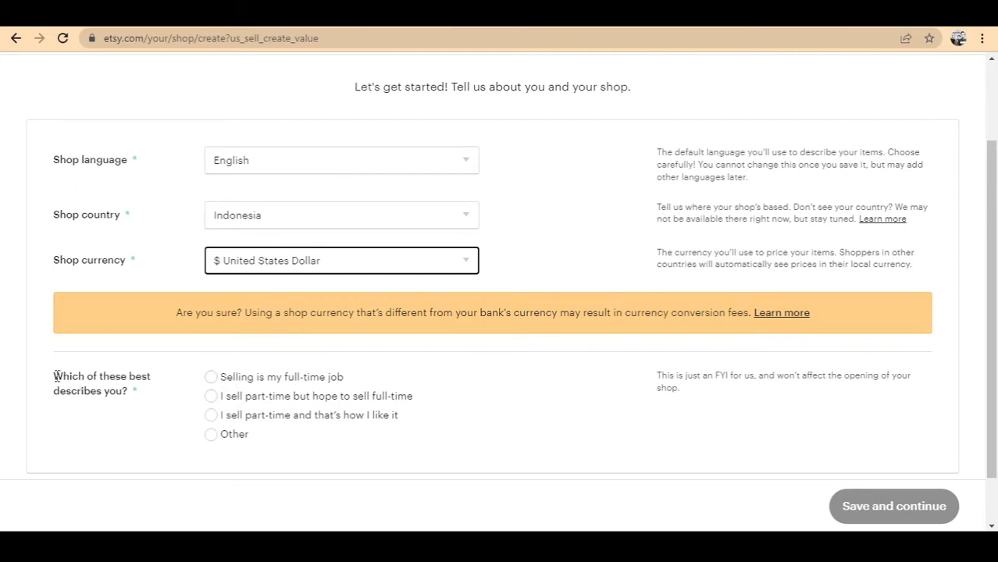
Answer the seller question with "I sell part-time but hope to sell full-time" and save the shop preferences.
{"action": "left_click_drag", "start_coordinate": [56, 375], "coordinate": [150, 399]}
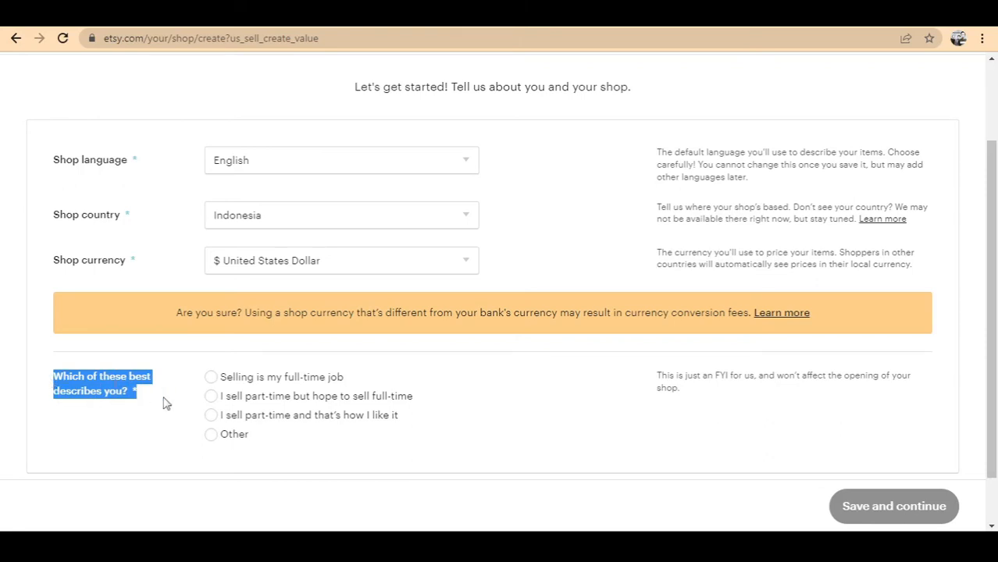
{"action": "left_click", "coordinate": [411, 364]}
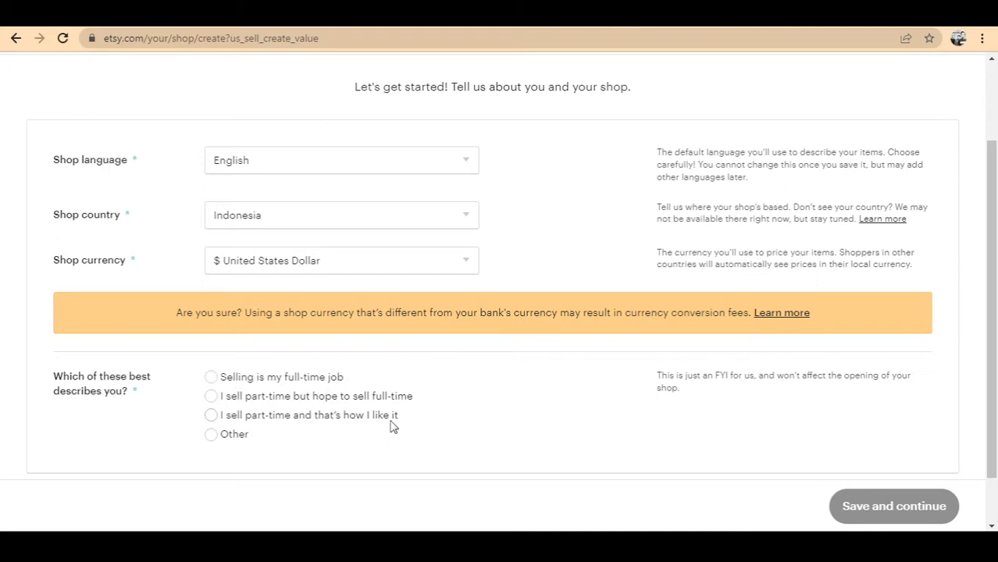
{"action": "left_click", "coordinate": [270, 401]}
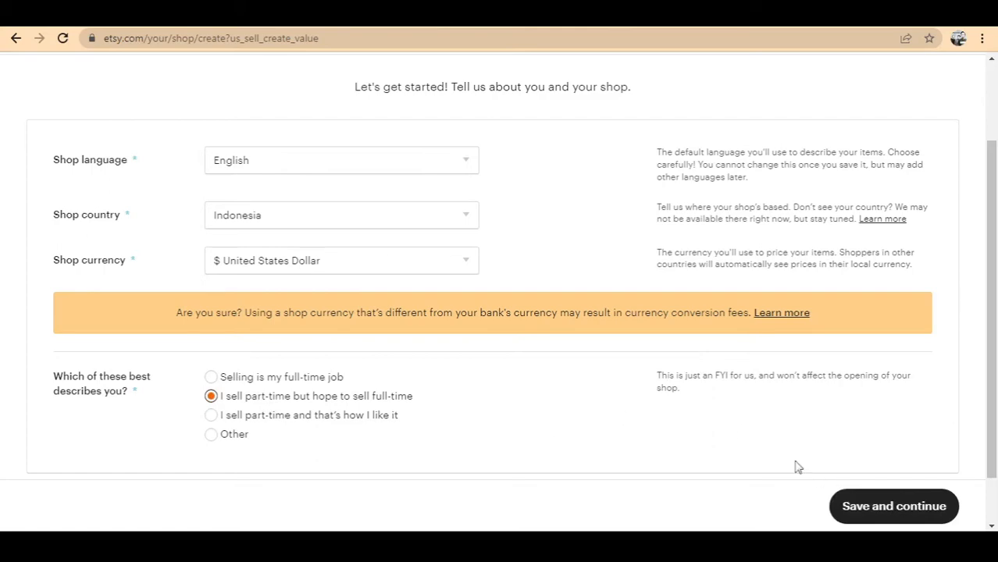
{"action": "scroll", "coordinate": [795, 467], "scroll_direction": "up", "scroll_amount": 2}
{"action": "scroll", "coordinate": [748, 452], "scroll_direction": "down", "scroll_amount": 3}
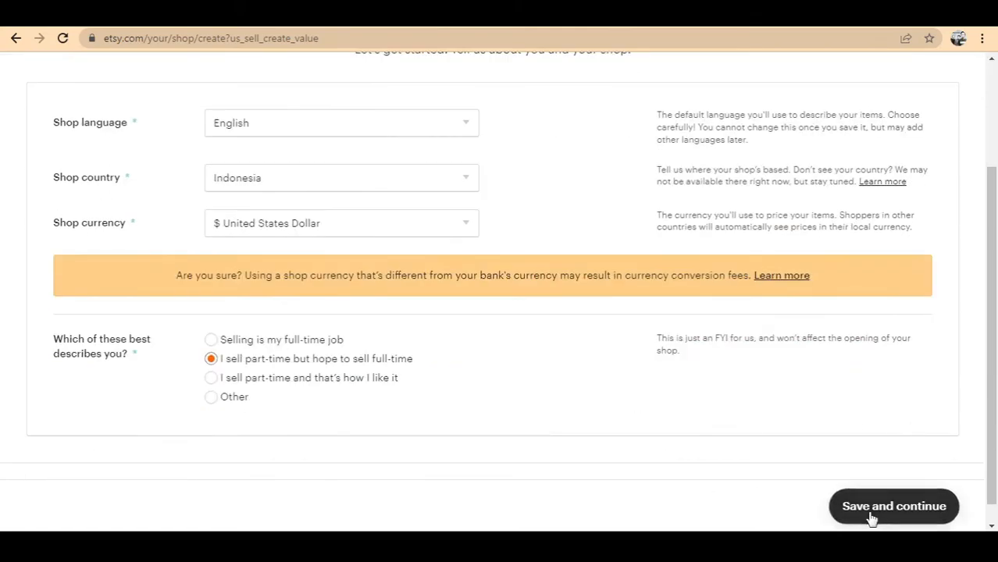
{"action": "left_click", "coordinate": [872, 515]}
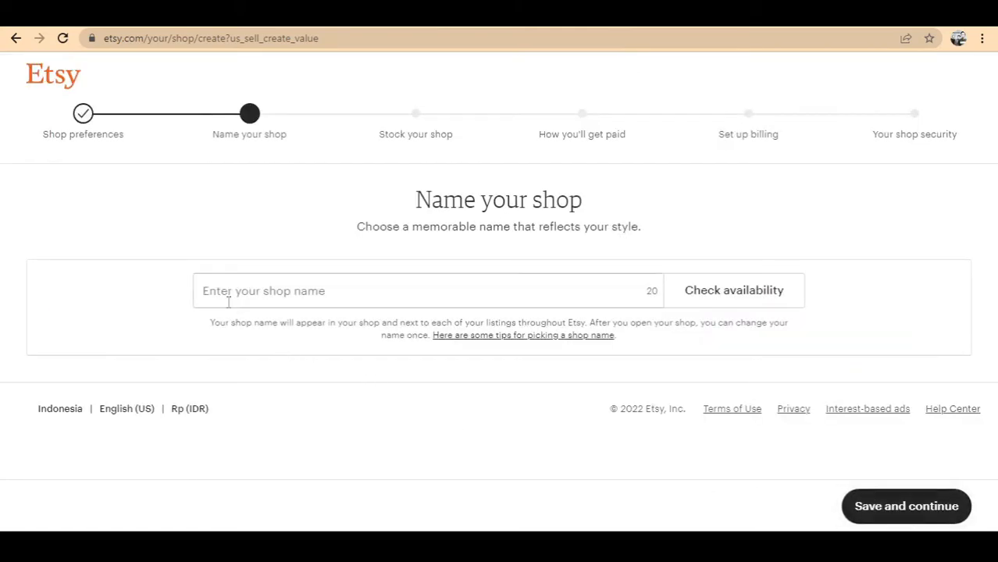
Try to name the shop "Nafkah Digital" and replace the space between the words with an underscore.
{"action": "left_click", "coordinate": [229, 301]}
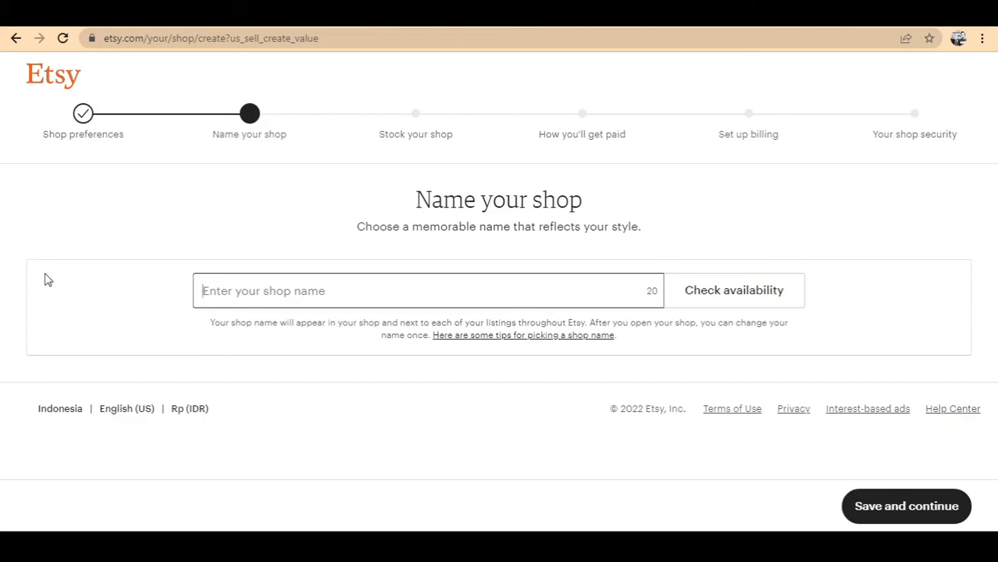
{"action": "type", "text": "Naf"}
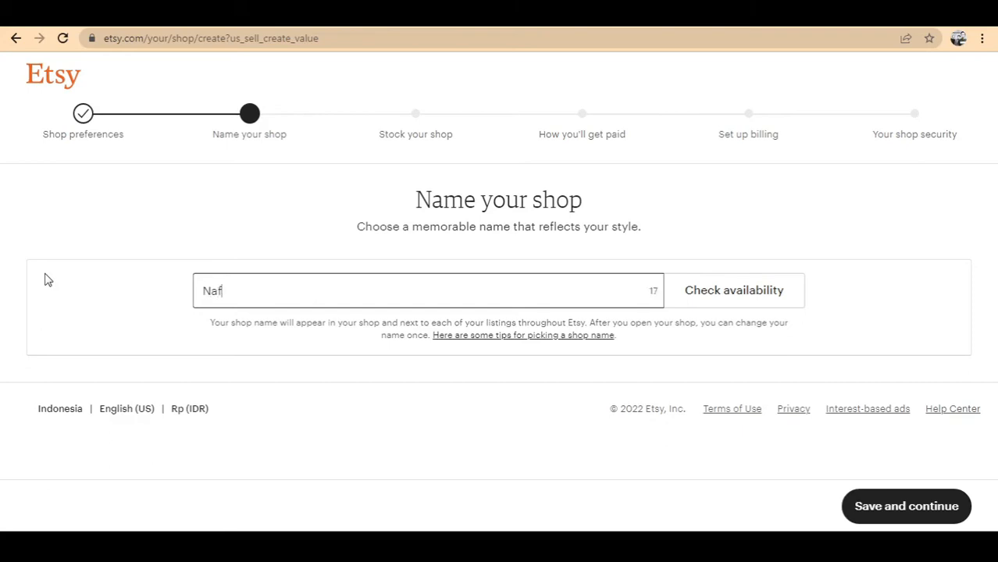
{"action": "type", "text": "kah Di"}
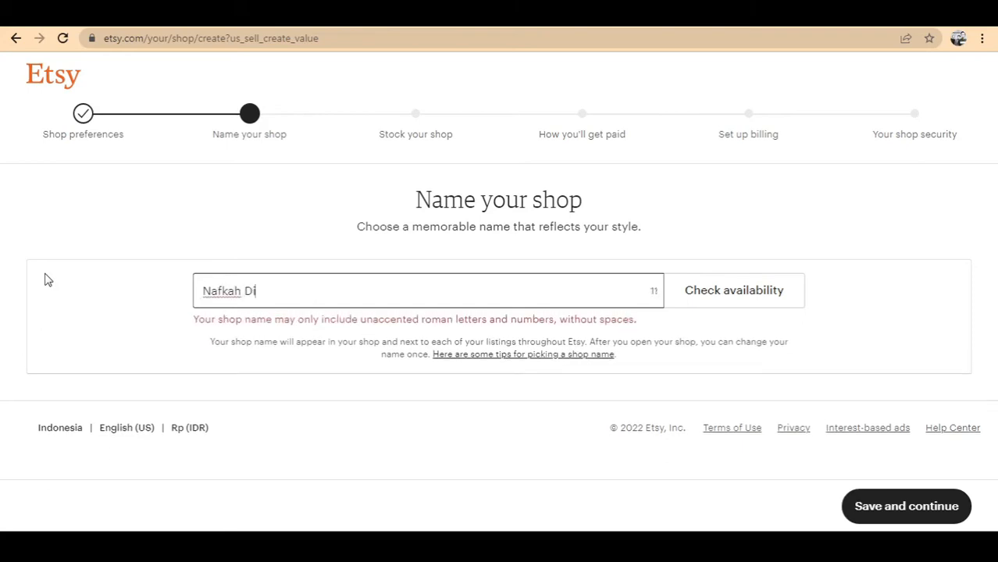
{"action": "type", "text": "gital"}
{"action": "left_click", "coordinate": [239, 291]}
{"action": "key", "text": "BackSpace"}
{"action": "type", "text": "_"}
Replace the shop name with "nafkahdigital", check its availability and save it.
{"action": "key", "text": "ctrl+a"}
{"action": "type", "text": "nafka"}
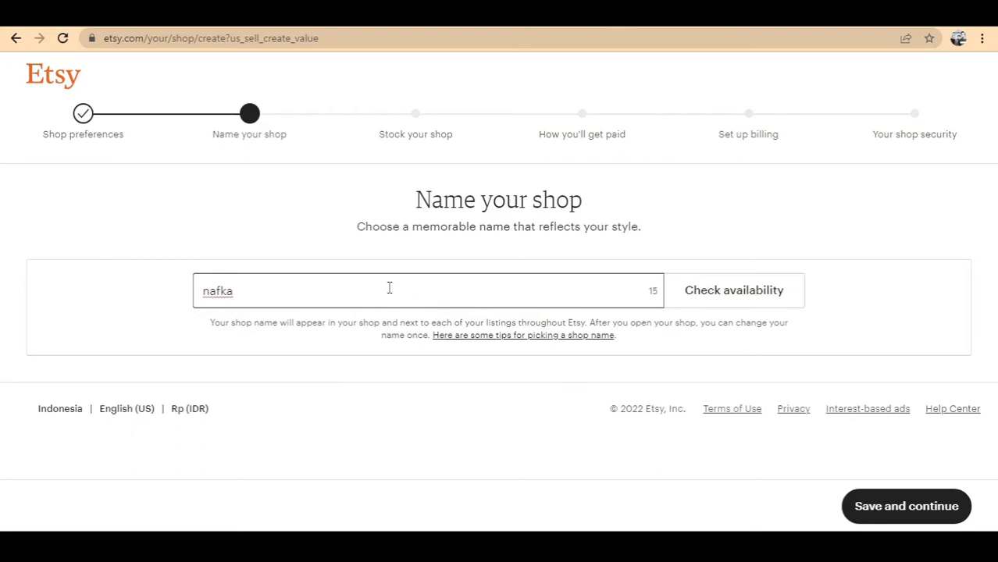
{"action": "type", "text": "hdigital"}
{"action": "left_click", "coordinate": [726, 293]}
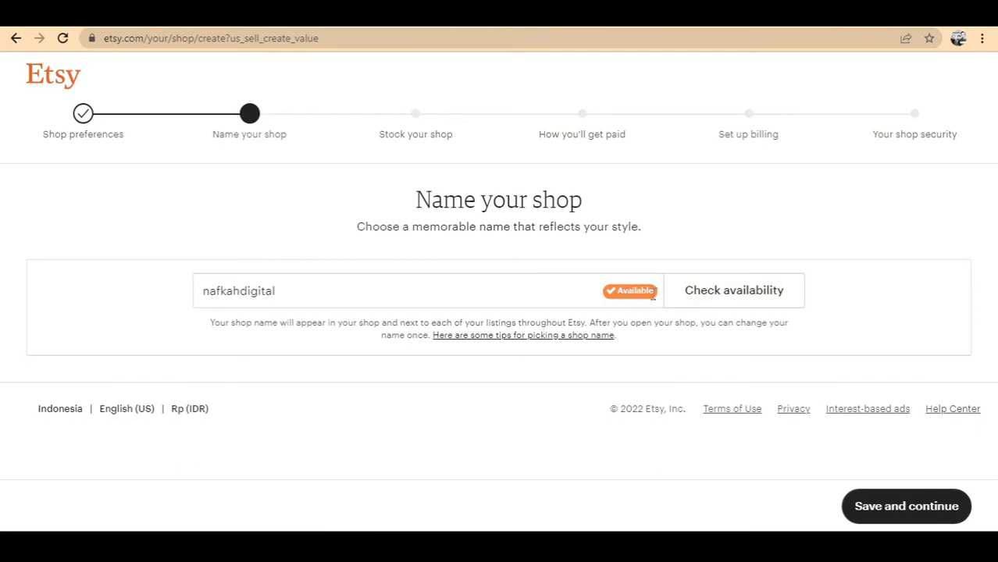
{"action": "left_click", "coordinate": [887, 520]}
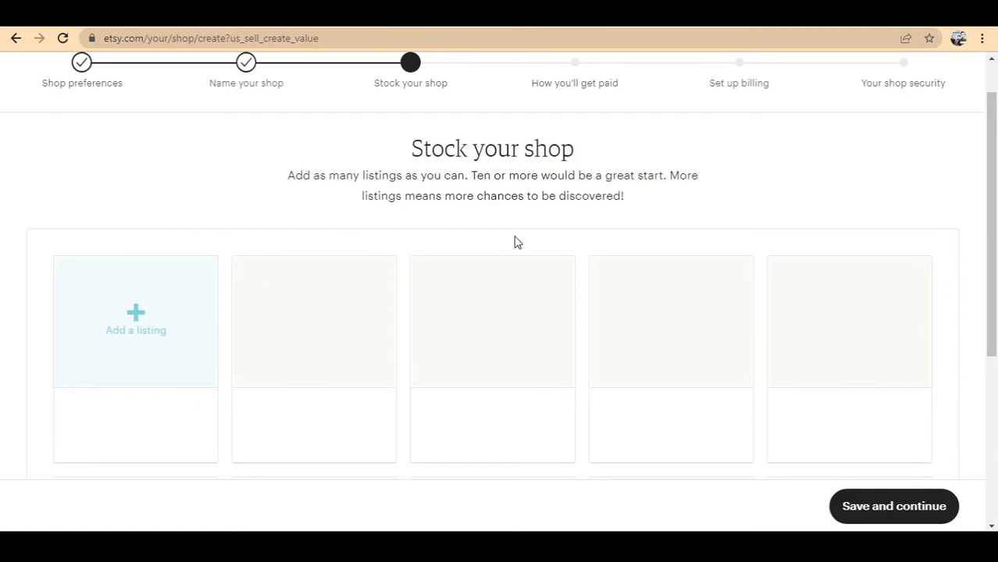
Look over the Stock your shop page and its listing slots, briefly opening the new listing form and returning.
{"action": "scroll", "coordinate": [408, 256], "scroll_direction": "up", "scroll_amount": 1}
{"action": "scroll", "coordinate": [408, 257], "scroll_direction": "down", "scroll_amount": 3}
{"action": "scroll", "coordinate": [407, 256], "scroll_direction": "up", "scroll_amount": 3}
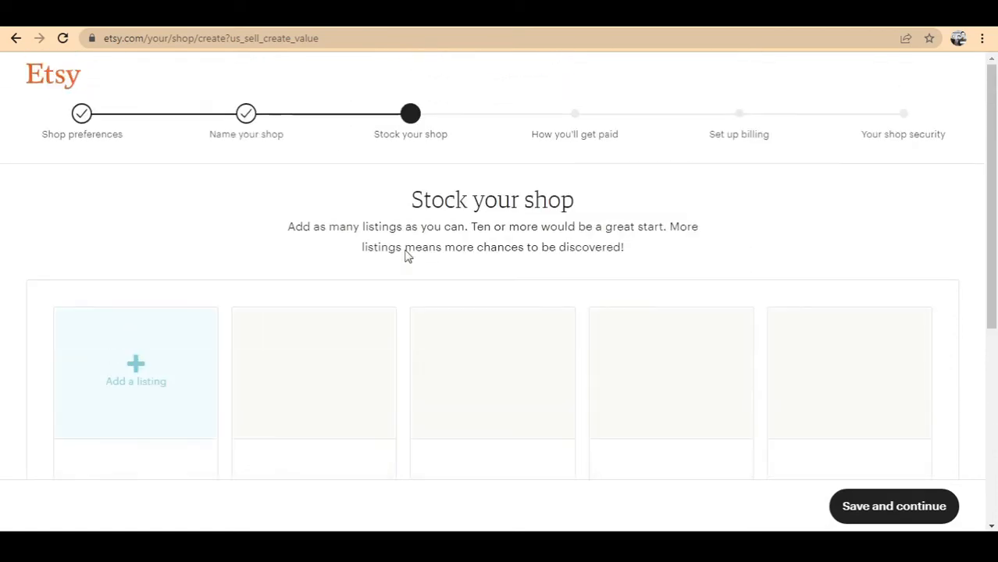
{"action": "scroll", "coordinate": [408, 256], "scroll_direction": "down", "scroll_amount": 1}
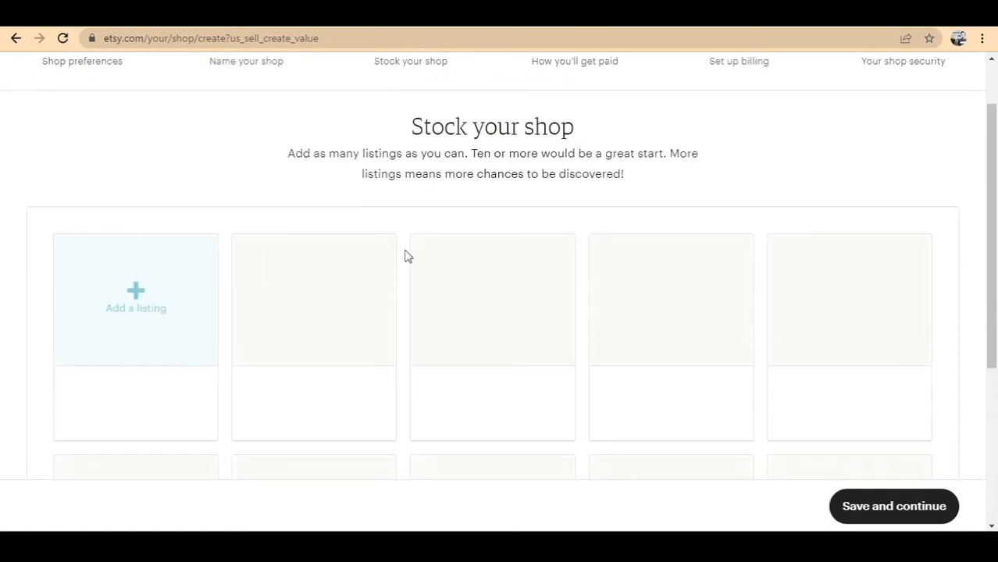
{"action": "scroll", "coordinate": [406, 256], "scroll_direction": "up", "scroll_amount": 1}
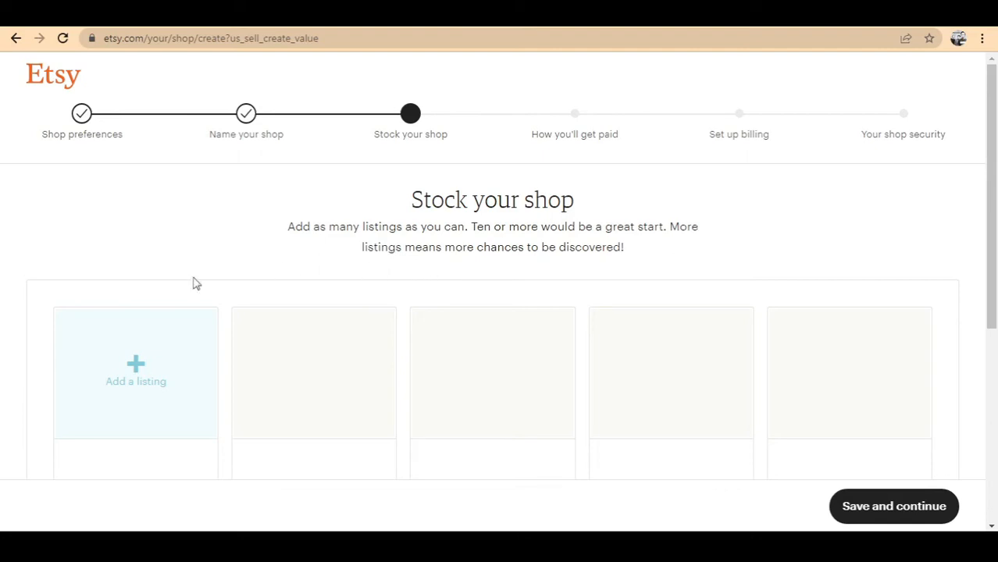
{"action": "left_click", "coordinate": [150, 355]}
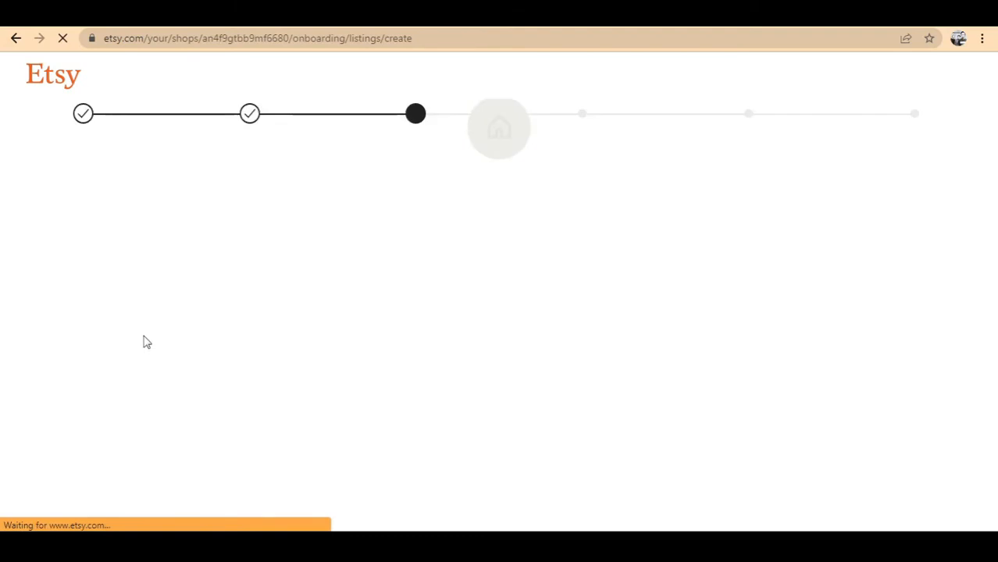
{"action": "left_click", "coordinate": [19, 41]}
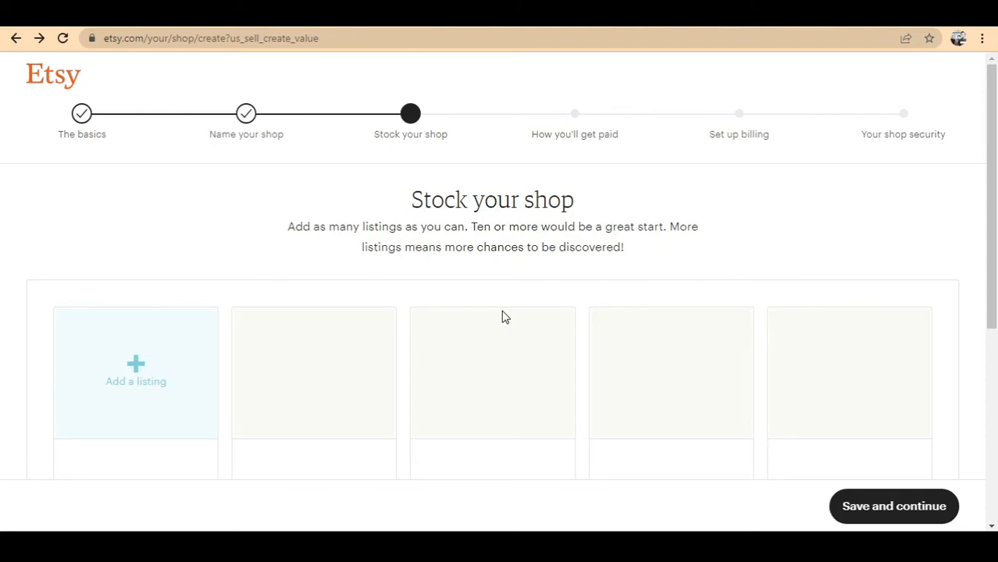
{"action": "scroll", "coordinate": [564, 310], "scroll_direction": "down", "scroll_amount": 3}
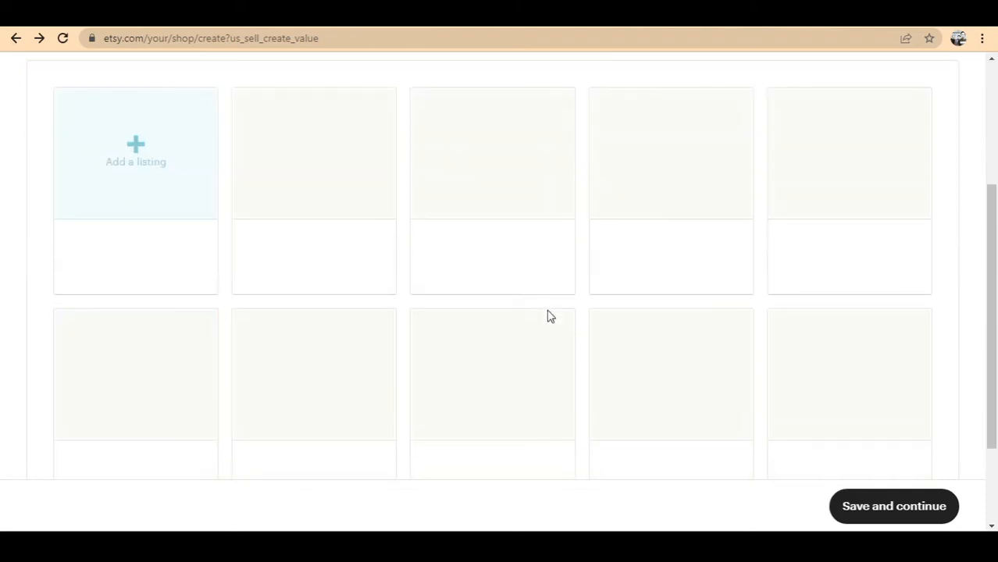
{"action": "scroll", "coordinate": [548, 316], "scroll_direction": "up", "scroll_amount": 3}
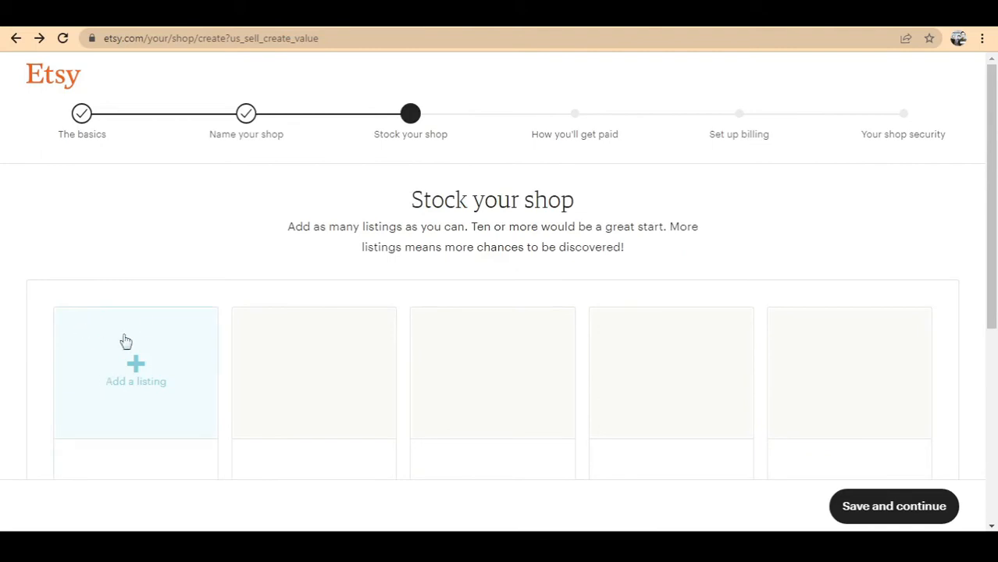
Start a new listing and add the photo "WhatsApp Image 2022-01-02 at 17.43.18 (1)" from the Downloads folder to it.
{"action": "left_click", "coordinate": [149, 398]}
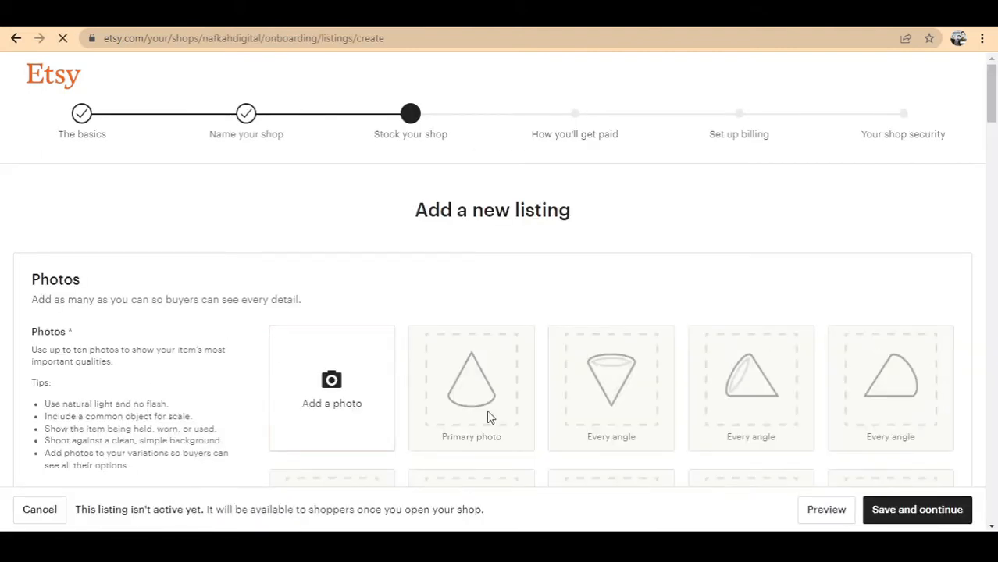
{"action": "scroll", "coordinate": [491, 398], "scroll_direction": "down", "scroll_amount": 2}
{"action": "left_click", "coordinate": [372, 279]}
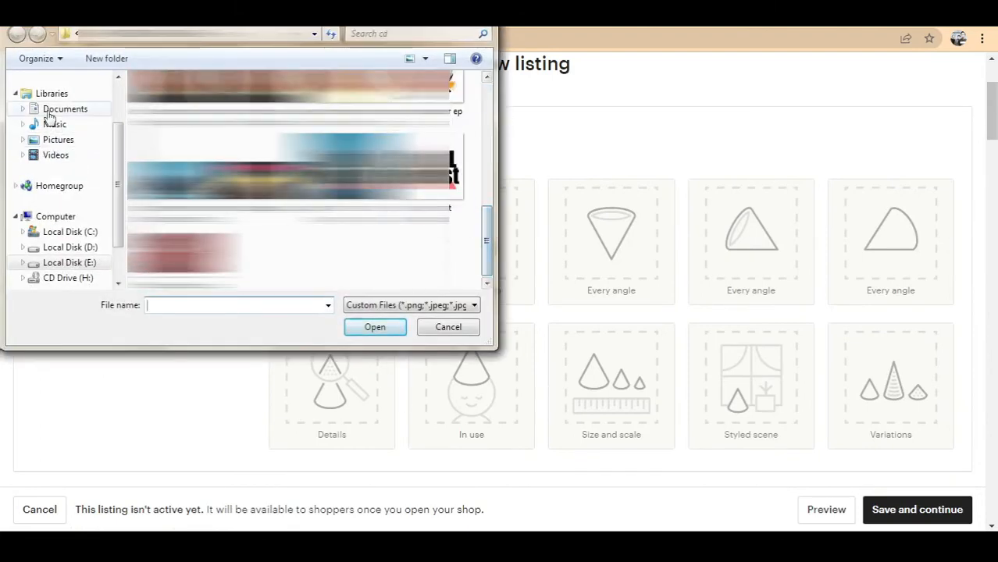
{"action": "scroll", "coordinate": [116, 133], "scroll_direction": "up", "scroll_amount": 2}
{"action": "left_click", "coordinate": [80, 116]}
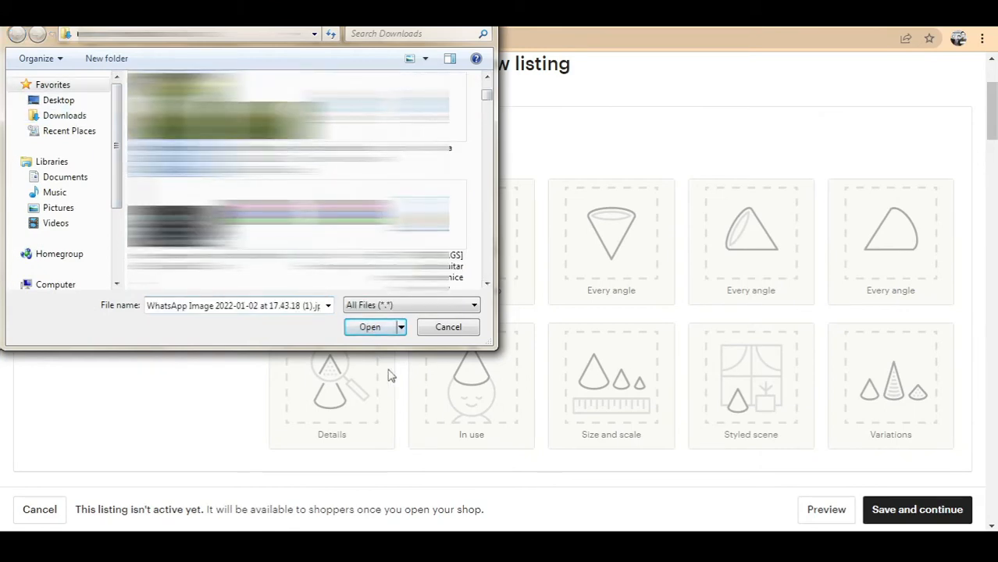
{"action": "left_click", "coordinate": [369, 329]}
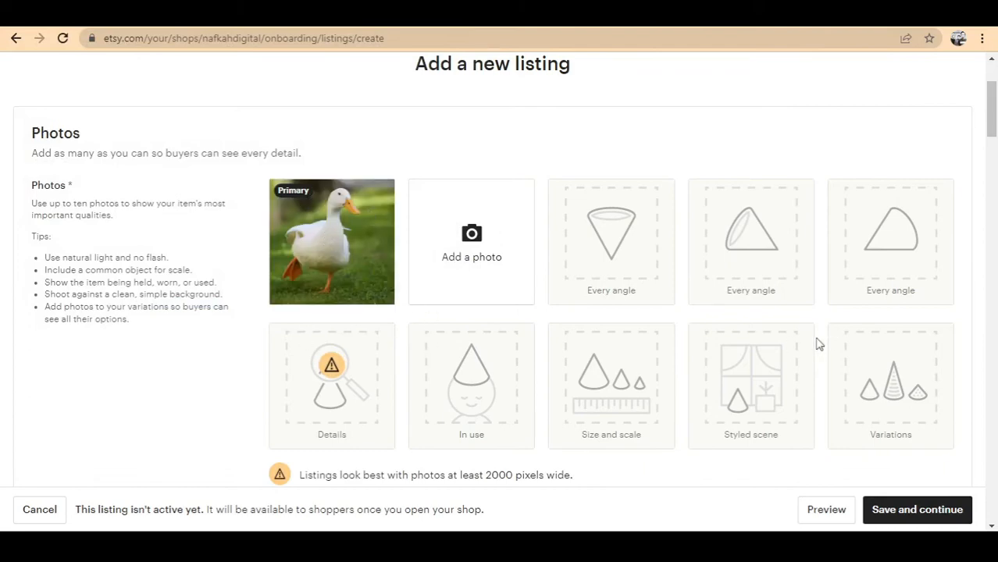
Enter "cute baby duc image" as the title in the listing details.
{"action": "scroll", "coordinate": [486, 380], "scroll_direction": "down", "scroll_amount": 8}
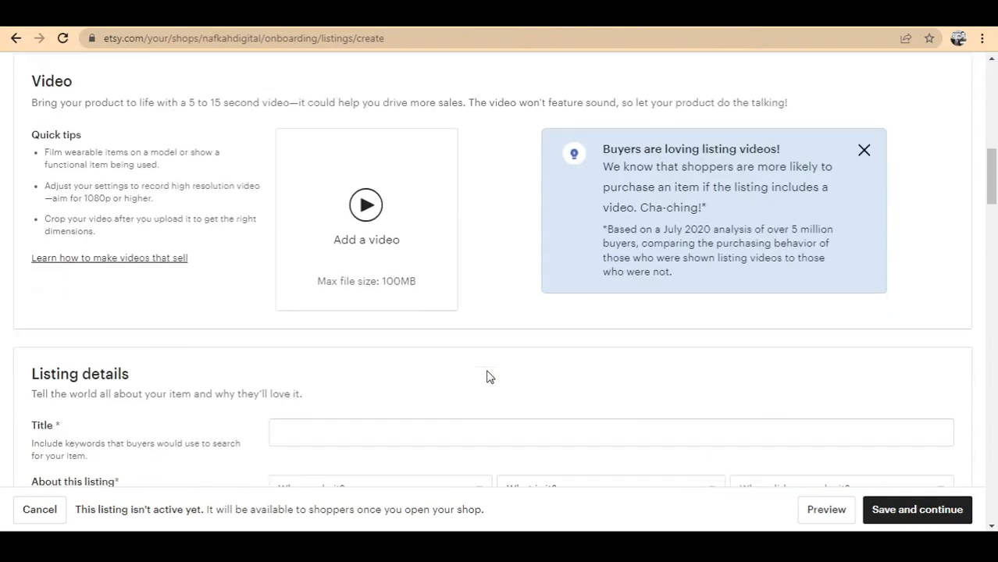
{"action": "scroll", "coordinate": [486, 377], "scroll_direction": "down", "scroll_amount": 3}
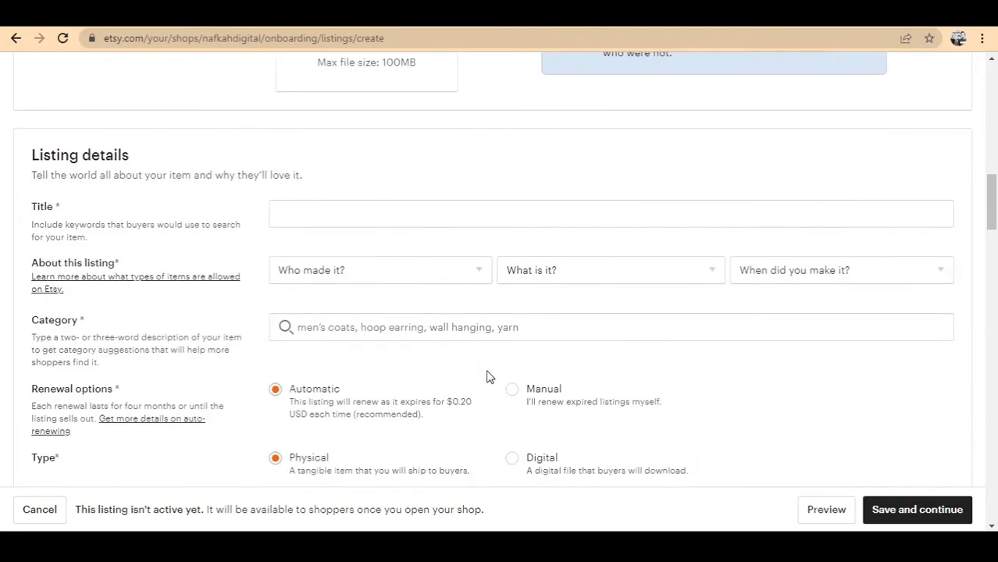
{"action": "left_click", "coordinate": [385, 211]}
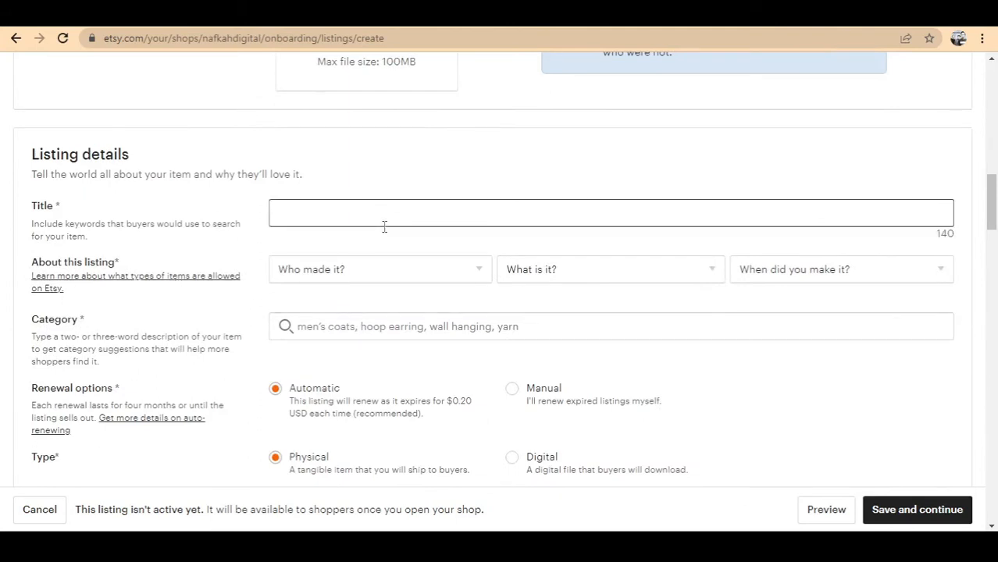
{"action": "type", "text": "cute baby duc image"}
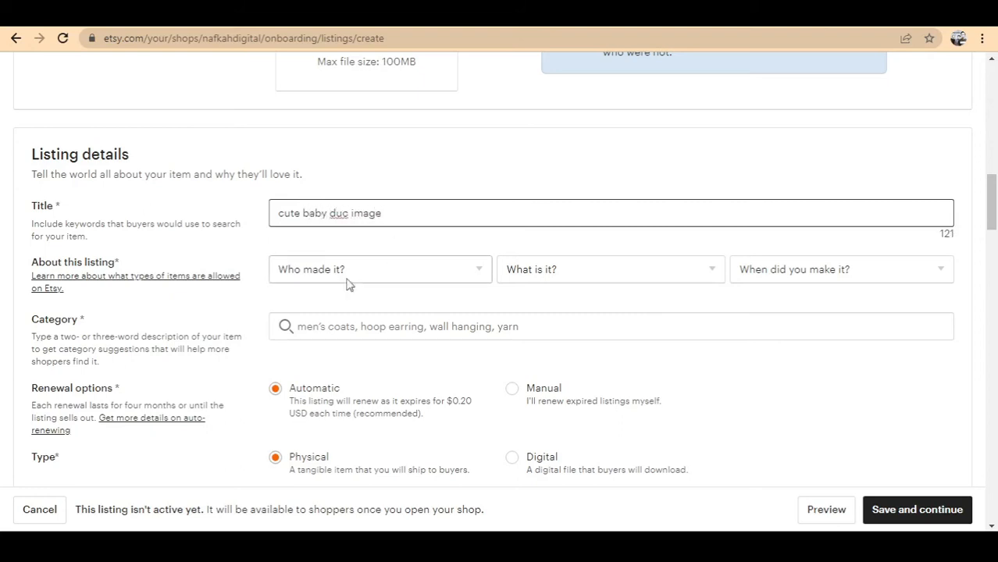
{"action": "left_click", "coordinate": [452, 275]}
{"action": "left_click", "coordinate": [108, 224]}
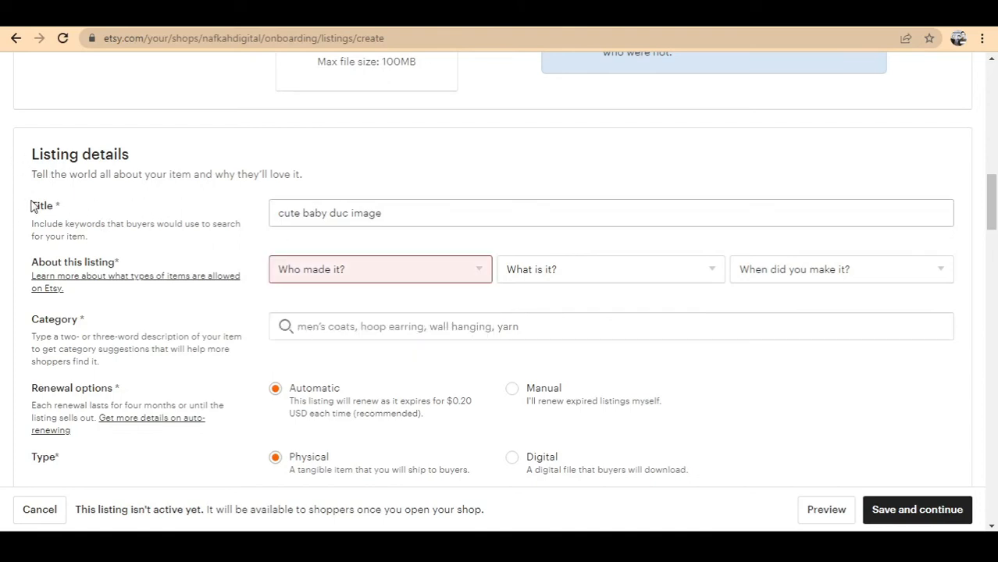
{"action": "triple_click", "coordinate": [343, 216]}
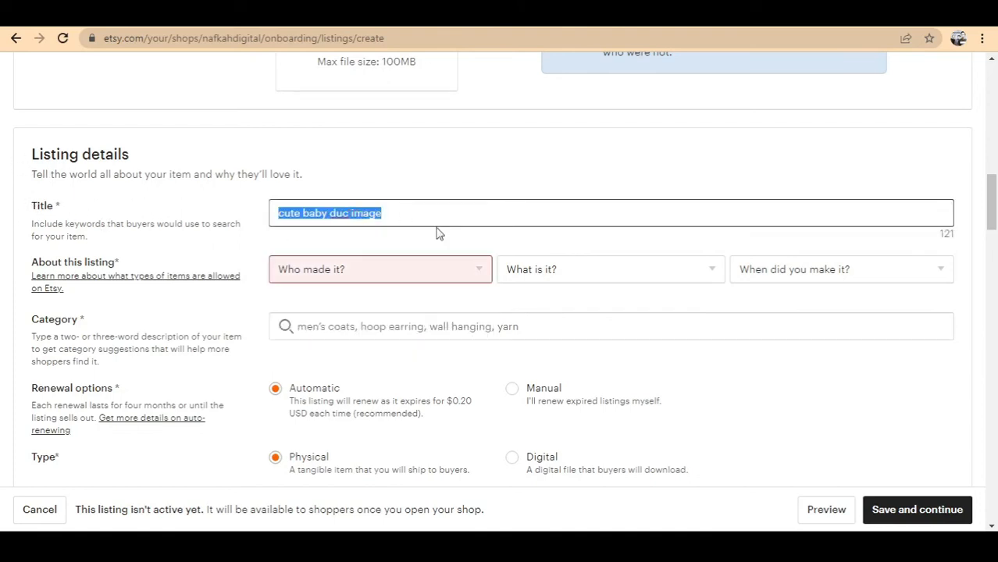
Correct the listing title to "cute baby duck image" and set who made it to "Another company or person".
{"action": "left_click", "coordinate": [346, 213]}
{"action": "type", "text": "k"}
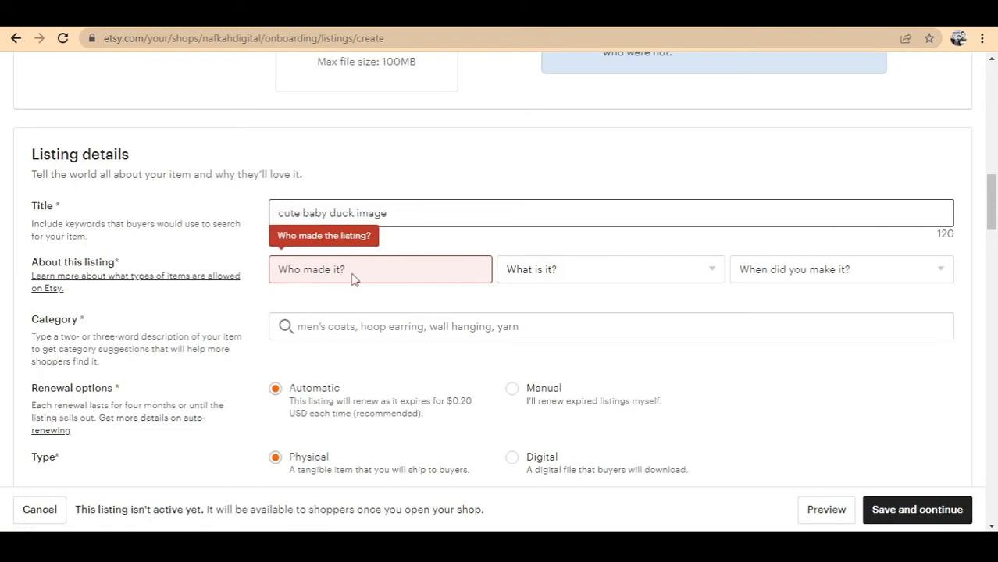
{"action": "left_click", "coordinate": [439, 273]}
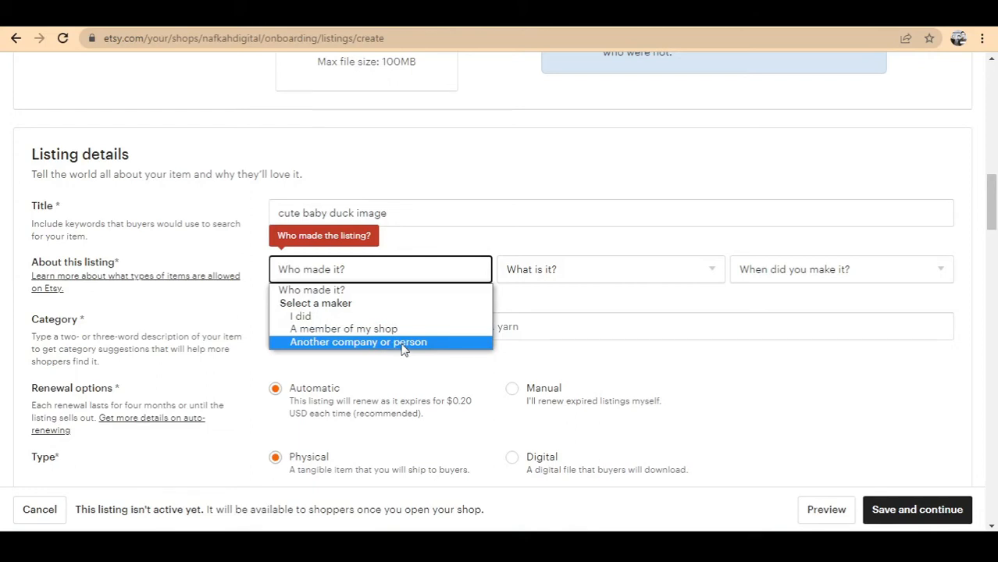
{"action": "left_click", "coordinate": [425, 290]}
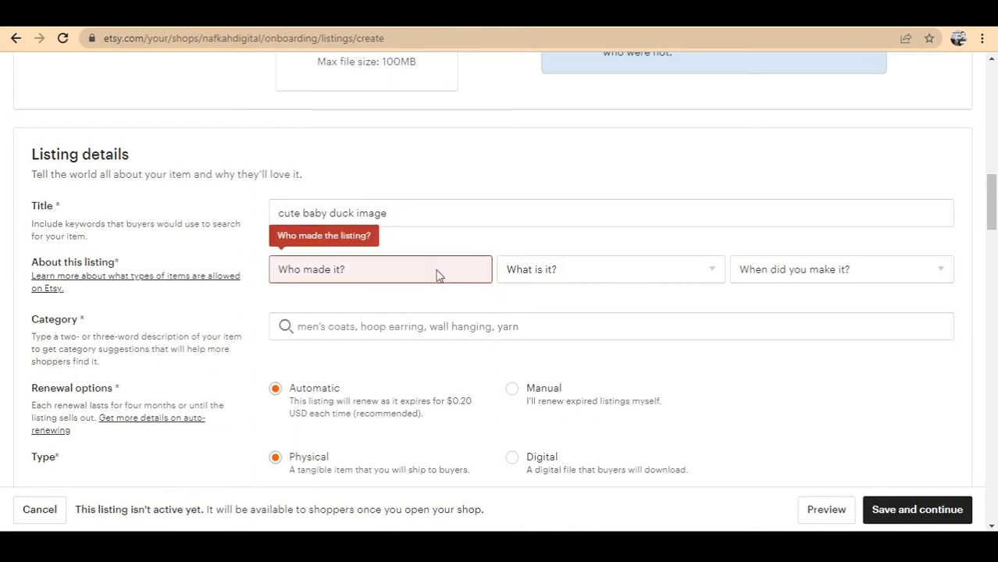
{"action": "left_click", "coordinate": [437, 273]}
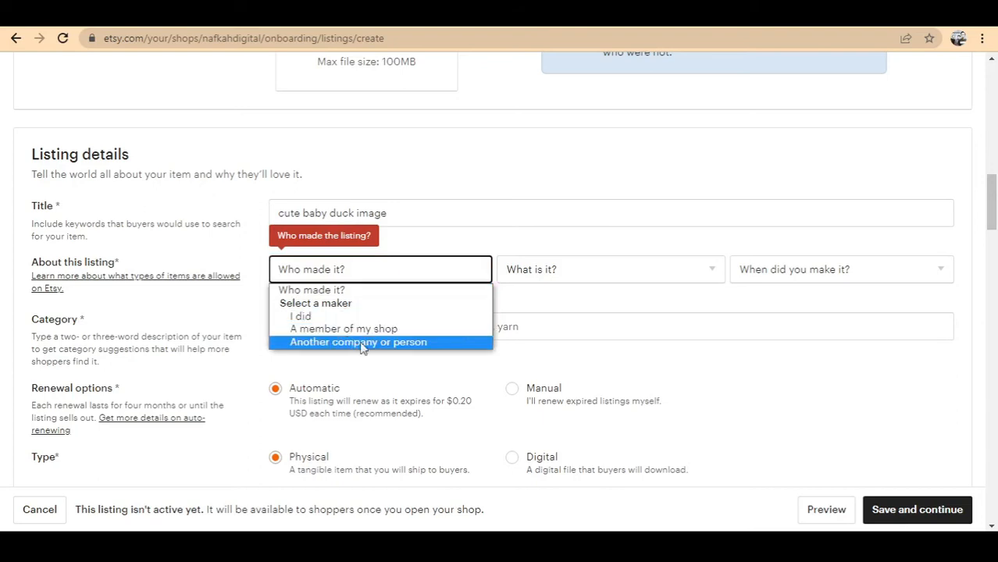
{"action": "left_click", "coordinate": [424, 344]}
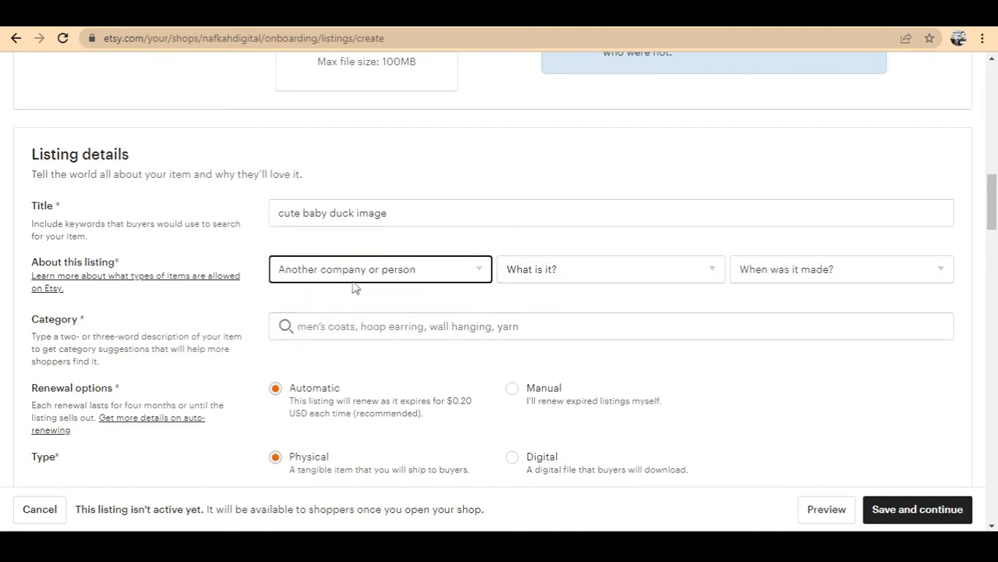
Describe the item as "A finished product" and set when it was made to "Made To Order".
{"action": "left_click", "coordinate": [712, 268]}
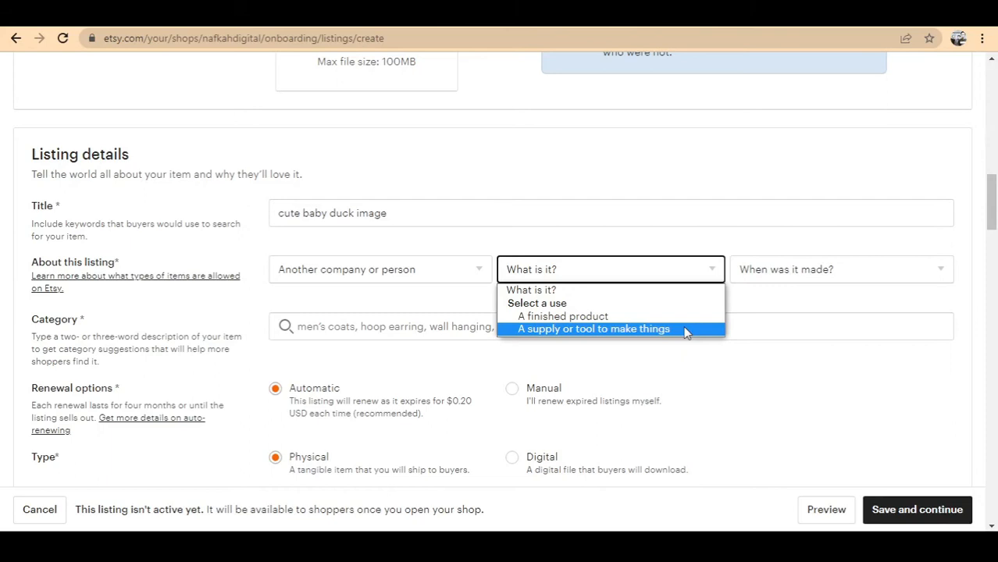
{"action": "left_click", "coordinate": [608, 316]}
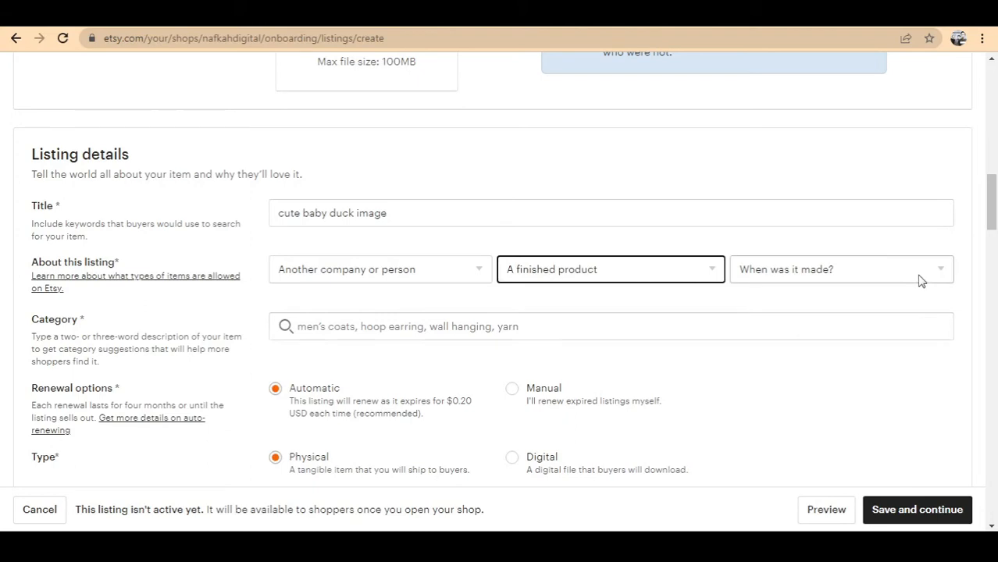
{"action": "left_click", "coordinate": [870, 274]}
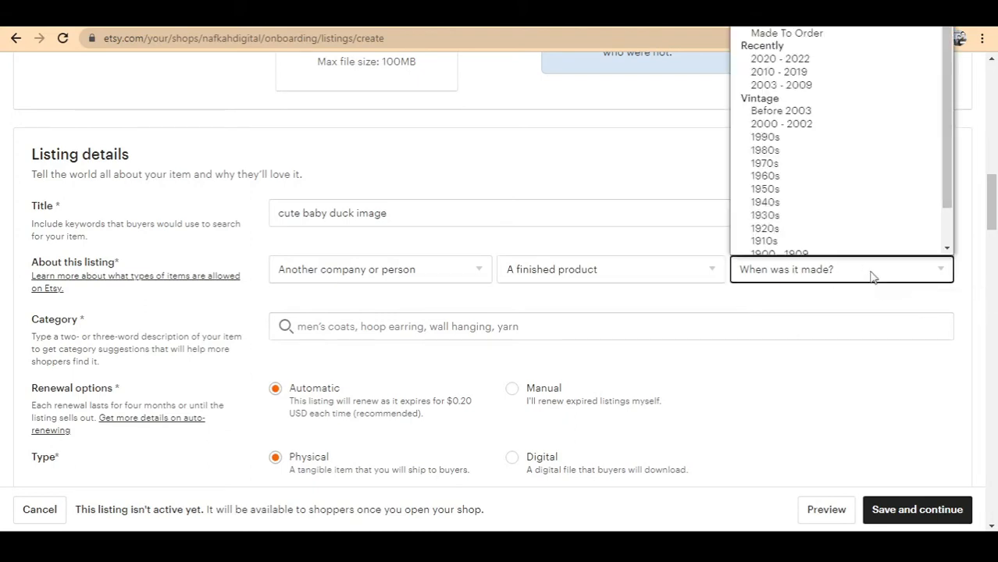
{"action": "scroll", "coordinate": [867, 242], "scroll_direction": "down", "scroll_amount": 1}
{"action": "scroll", "coordinate": [837, 220], "scroll_direction": "down", "scroll_amount": 1}
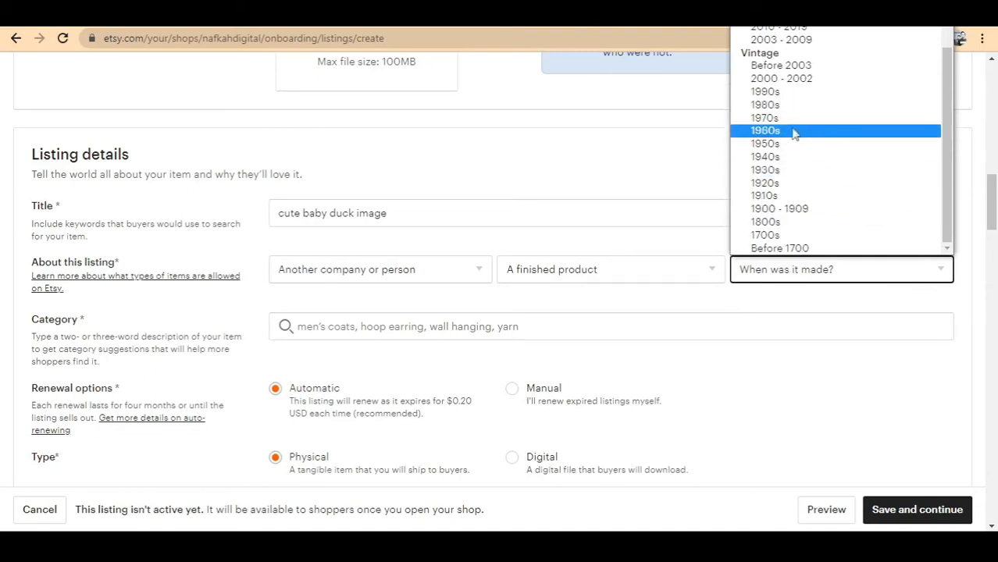
{"action": "scroll", "coordinate": [829, 147], "scroll_direction": "up", "scroll_amount": 1}
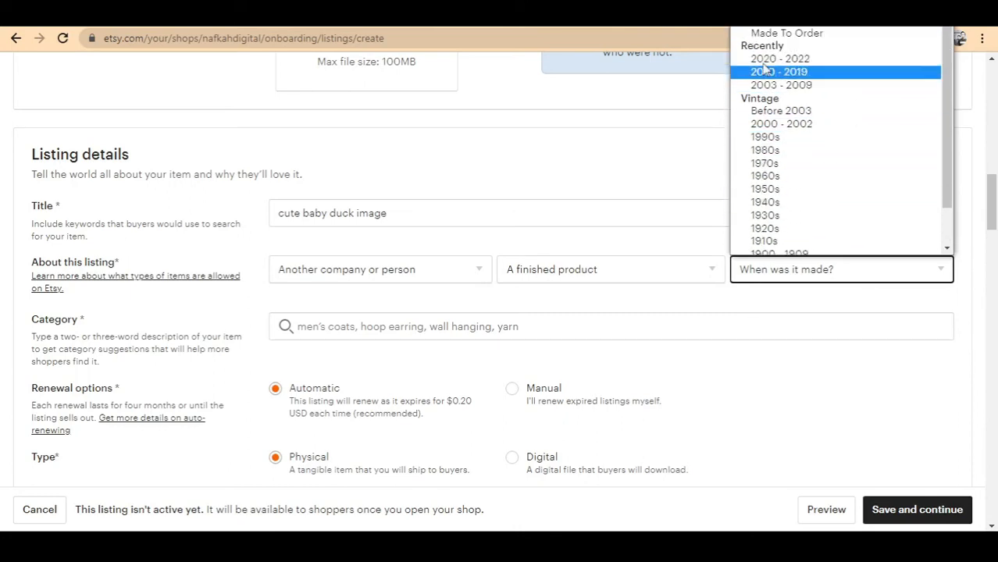
{"action": "left_click", "coordinate": [837, 36]}
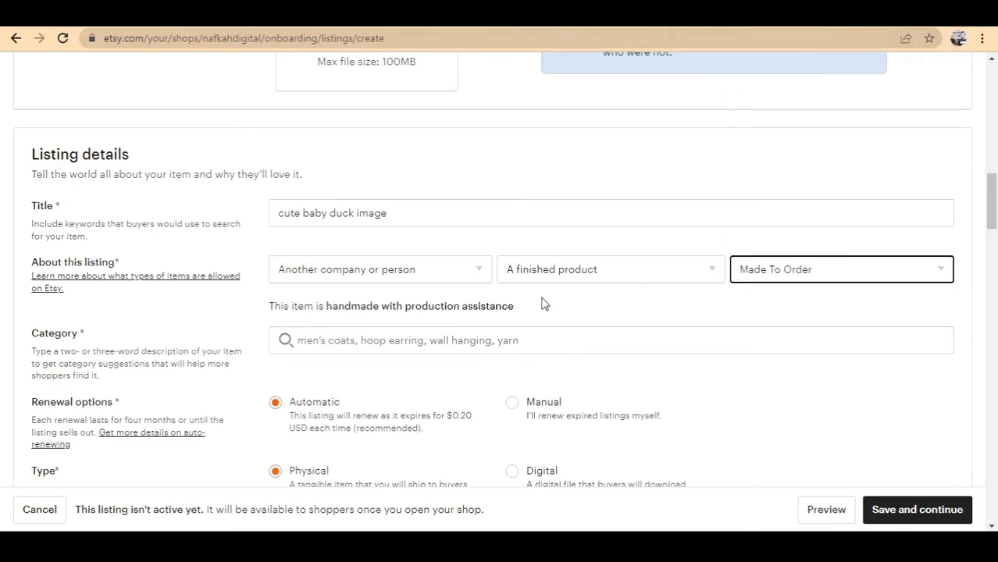
Search the listing categories for "poster" and choose Wall Decor under Home & Living, Home Decor.
{"action": "scroll", "coordinate": [469, 295], "scroll_direction": "down", "scroll_amount": 1}
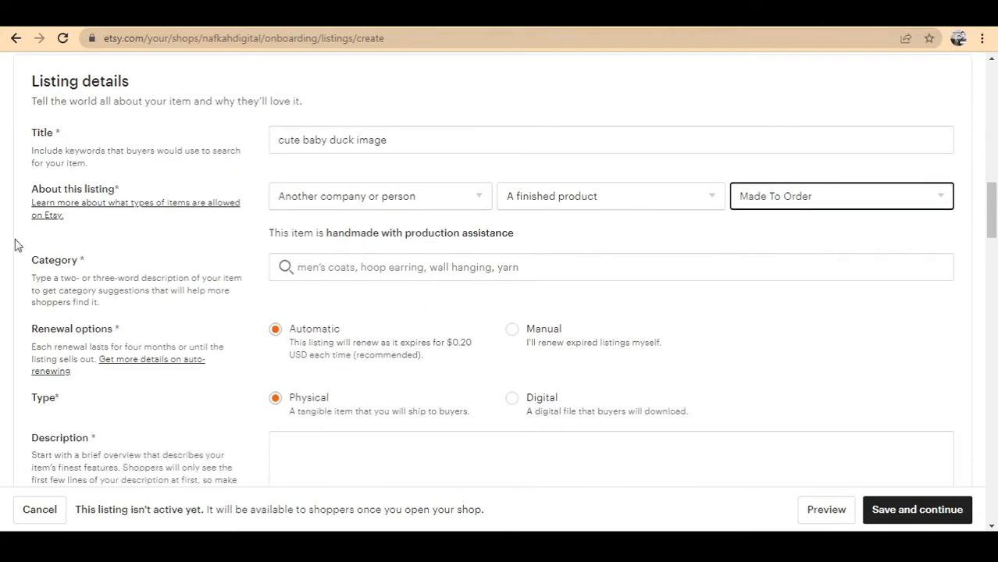
{"action": "left_click", "coordinate": [452, 273]}
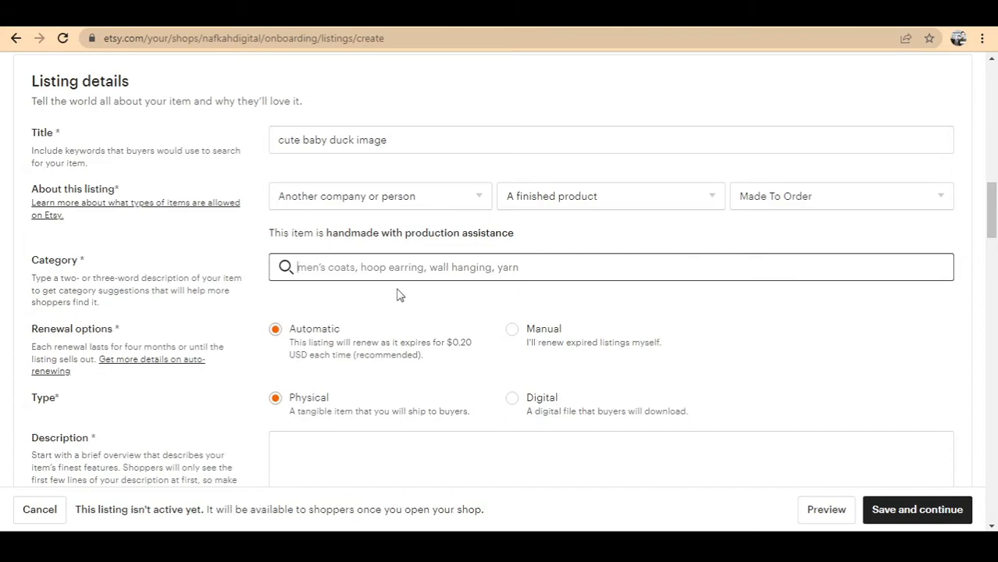
{"action": "type", "text": "poster"}
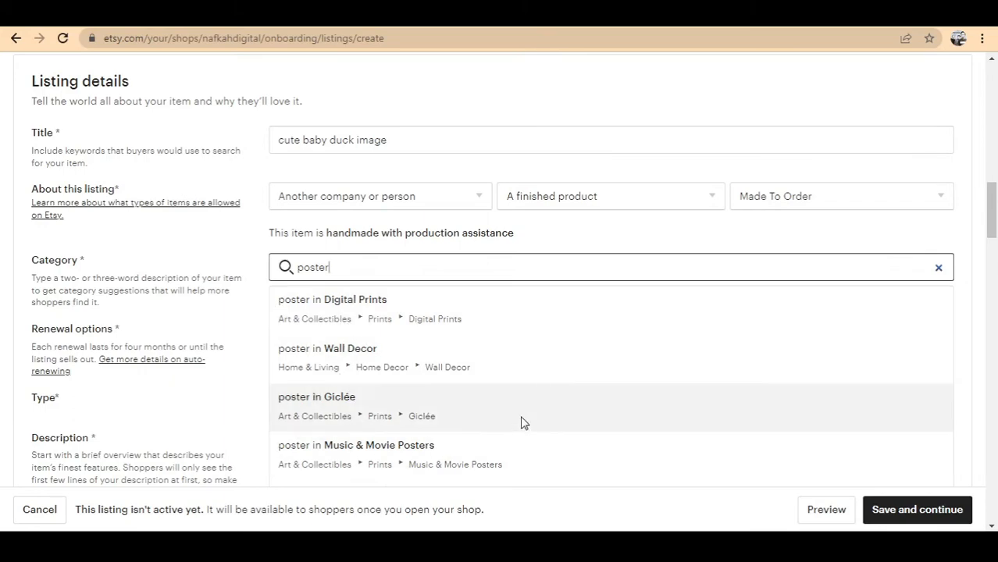
{"action": "scroll", "coordinate": [469, 390], "scroll_direction": "down", "scroll_amount": 2}
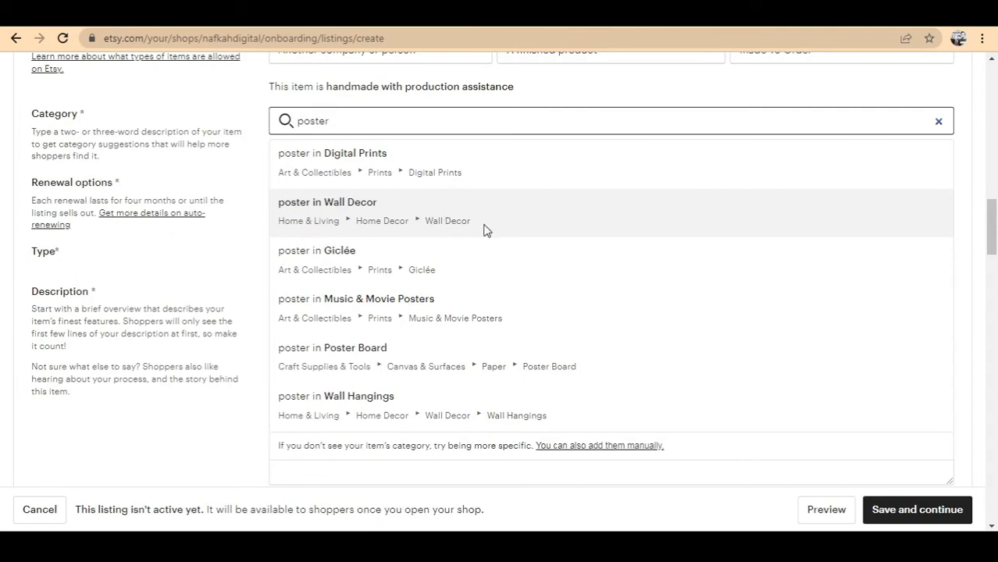
{"action": "left_click", "coordinate": [484, 225]}
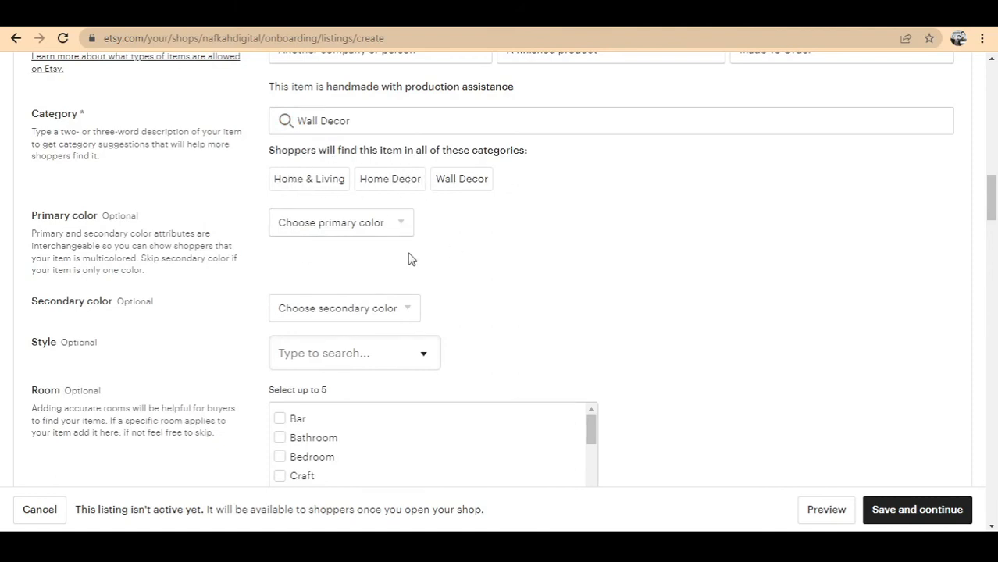
Set the item's primary color to Black and its secondary color to White.
{"action": "left_click", "coordinate": [400, 225]}
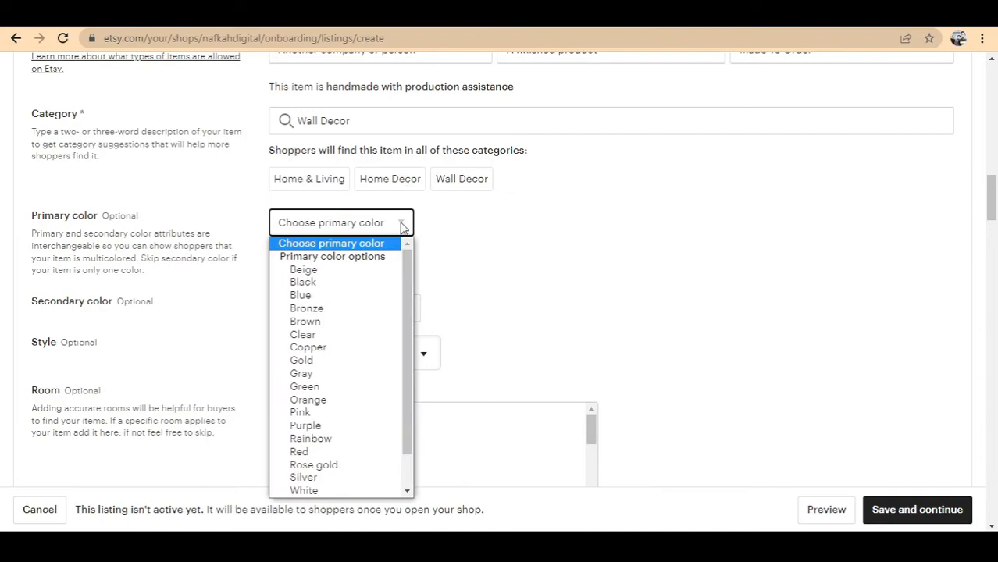
{"action": "left_click", "coordinate": [362, 283]}
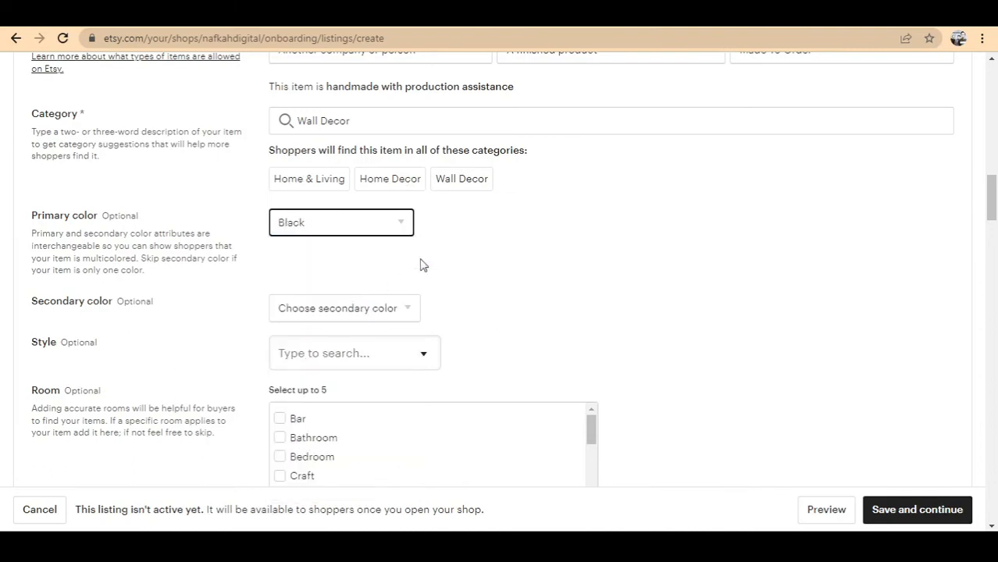
{"action": "left_click", "coordinate": [400, 227]}
{"action": "left_click", "coordinate": [327, 286]}
{"action": "scroll", "coordinate": [526, 290], "scroll_direction": "down", "scroll_amount": 2}
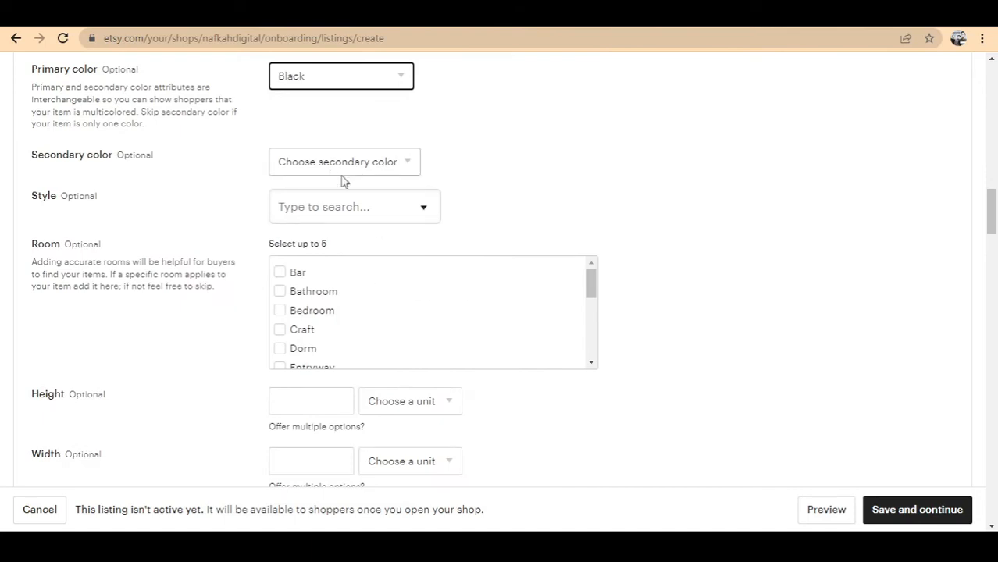
{"action": "left_click", "coordinate": [407, 165]}
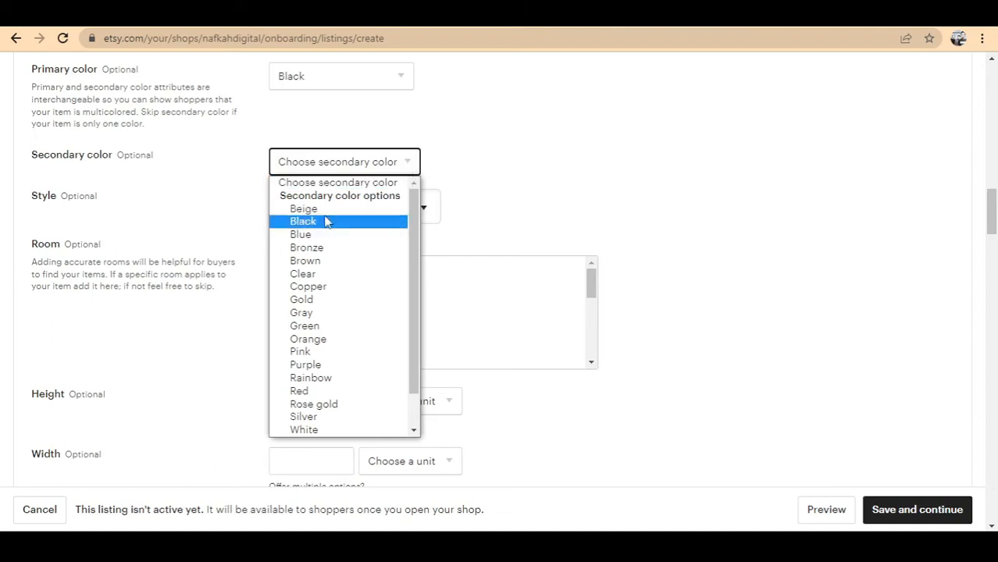
{"action": "scroll", "coordinate": [351, 398], "scroll_direction": "down", "scroll_amount": 1}
{"action": "left_click", "coordinate": [344, 389]}
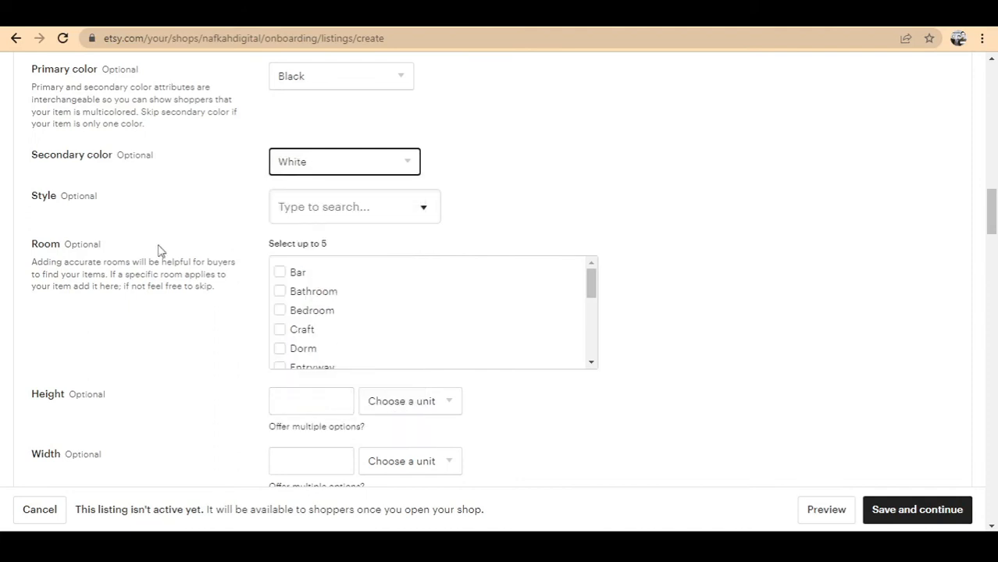
{"action": "scroll", "coordinate": [685, 275], "scroll_direction": "down", "scroll_amount": 1}
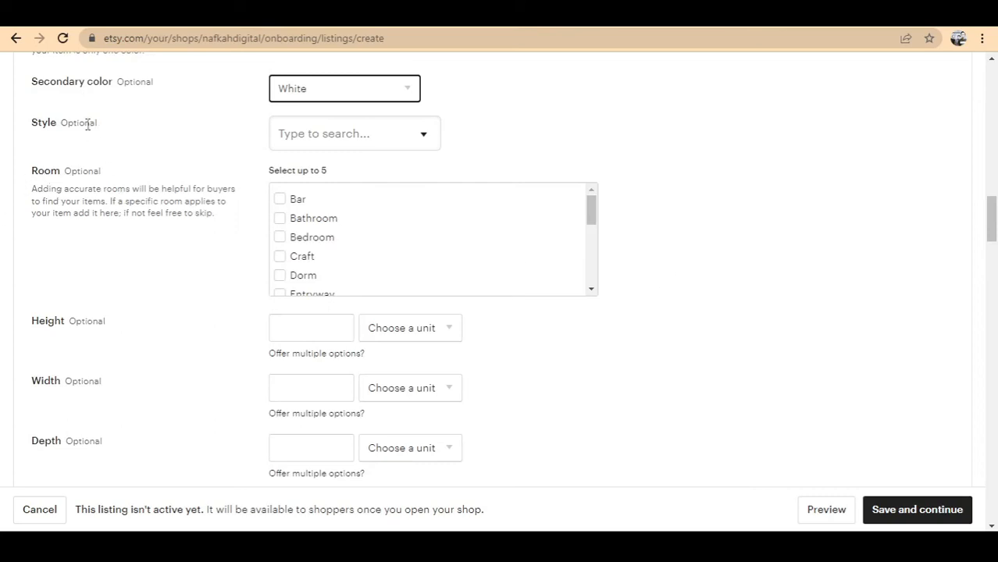
{"action": "scroll", "coordinate": [110, 141], "scroll_direction": "up", "scroll_amount": 2}
{"action": "scroll", "coordinate": [63, 154], "scroll_direction": "up", "scroll_amount": 2}
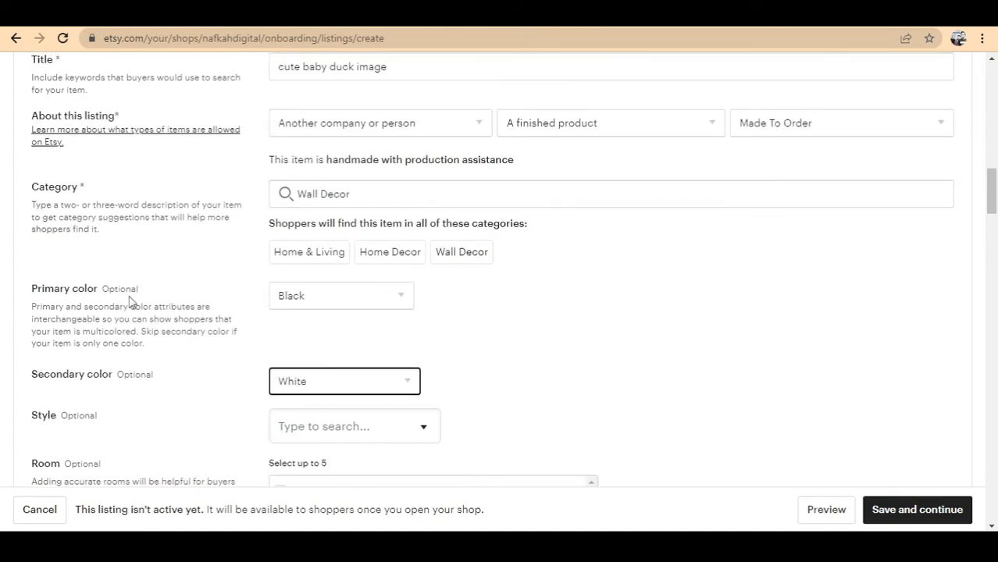
{"action": "scroll", "coordinate": [118, 195], "scroll_direction": "down", "scroll_amount": 1}
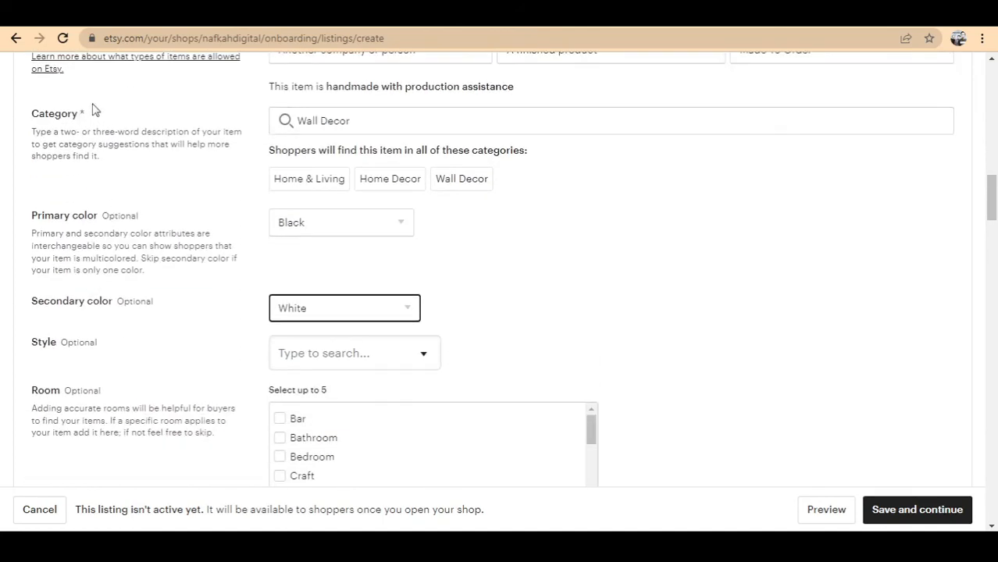
{"action": "left_click_drag", "start_coordinate": [104, 216], "coordinate": [139, 216]}
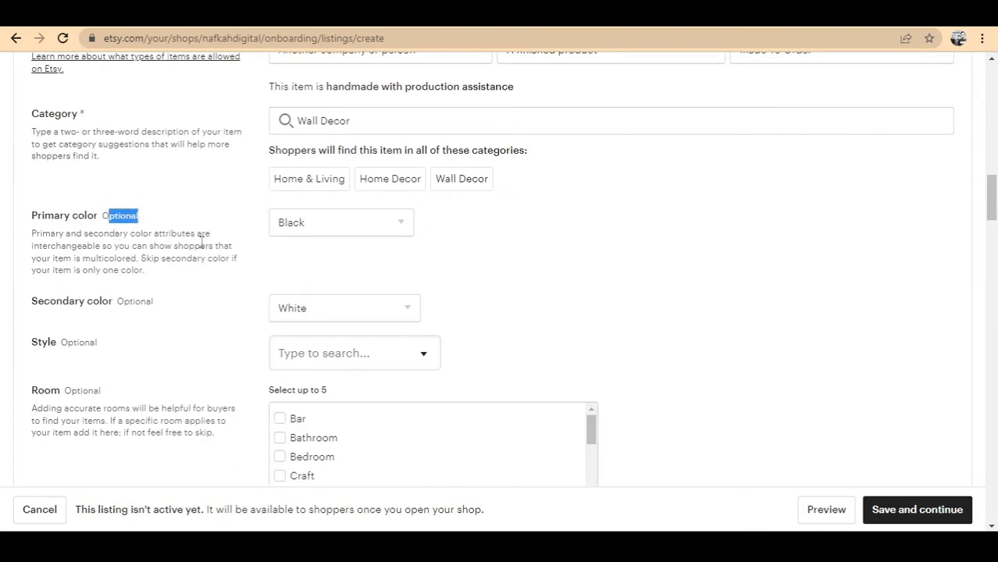
Select Bar and Craft as the rooms for the wall decor item.
{"action": "scroll", "coordinate": [202, 243], "scroll_direction": "down", "scroll_amount": 2}
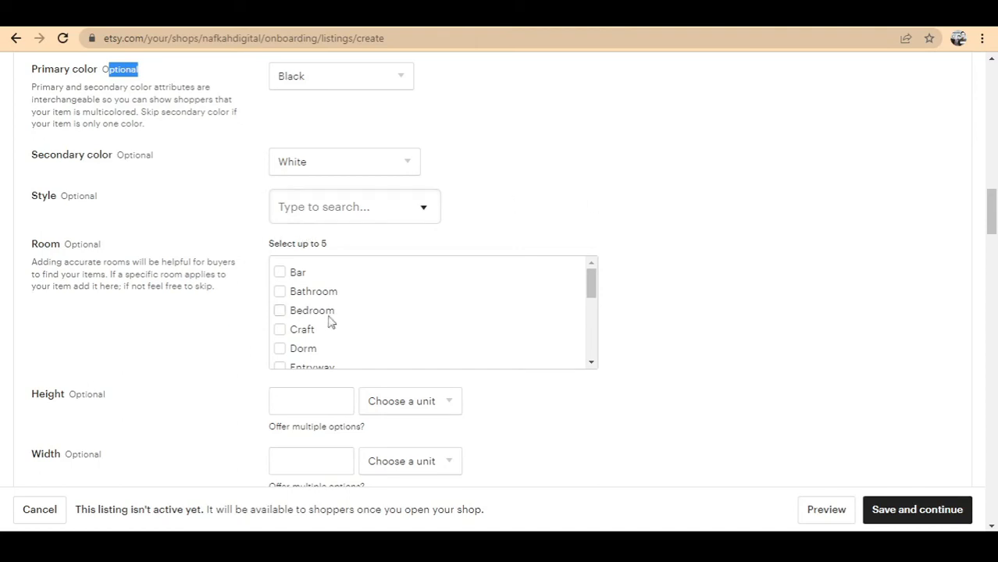
{"action": "left_click", "coordinate": [282, 274]}
{"action": "left_click", "coordinate": [281, 331]}
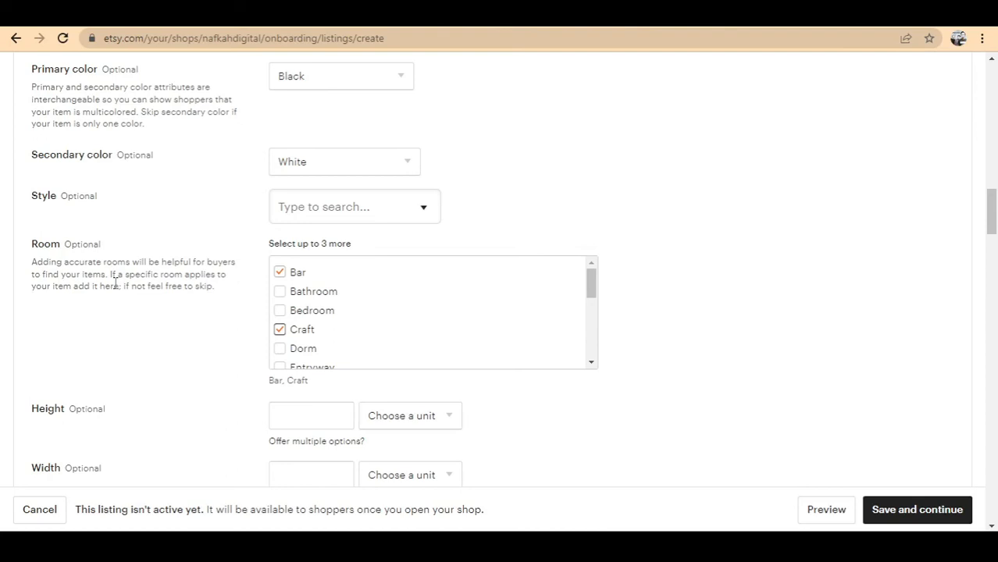
{"action": "left_click", "coordinate": [301, 297]}
{"action": "left_click", "coordinate": [300, 296]}
Look over the remaining room choices, the size, occasion, holiday and craft attributes, and the renewal and type options.
{"action": "scroll", "coordinate": [356, 316], "scroll_direction": "down", "scroll_amount": 2}
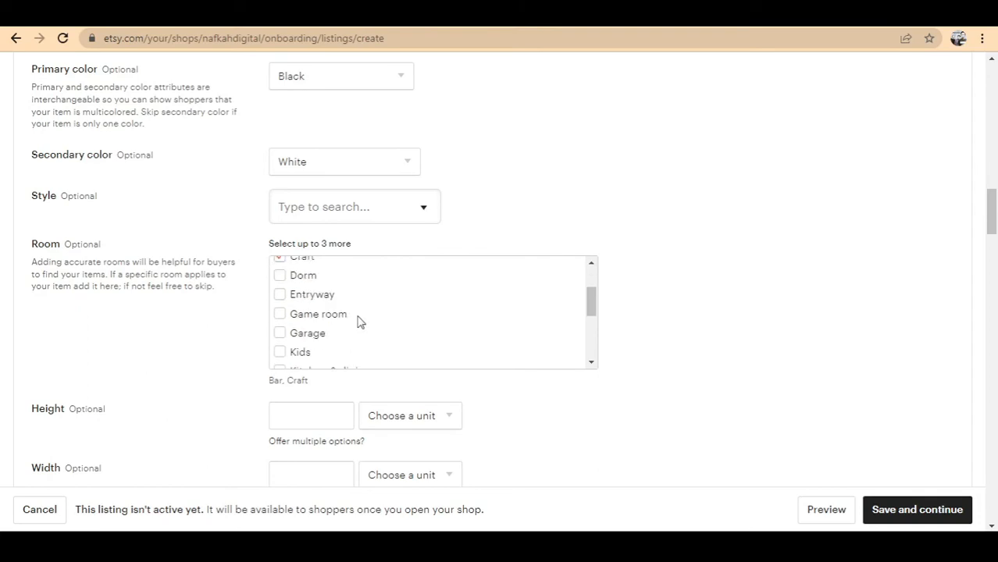
{"action": "scroll", "coordinate": [349, 325], "scroll_direction": "down", "scroll_amount": 2}
{"action": "scroll", "coordinate": [351, 323], "scroll_direction": "down", "scroll_amount": 2}
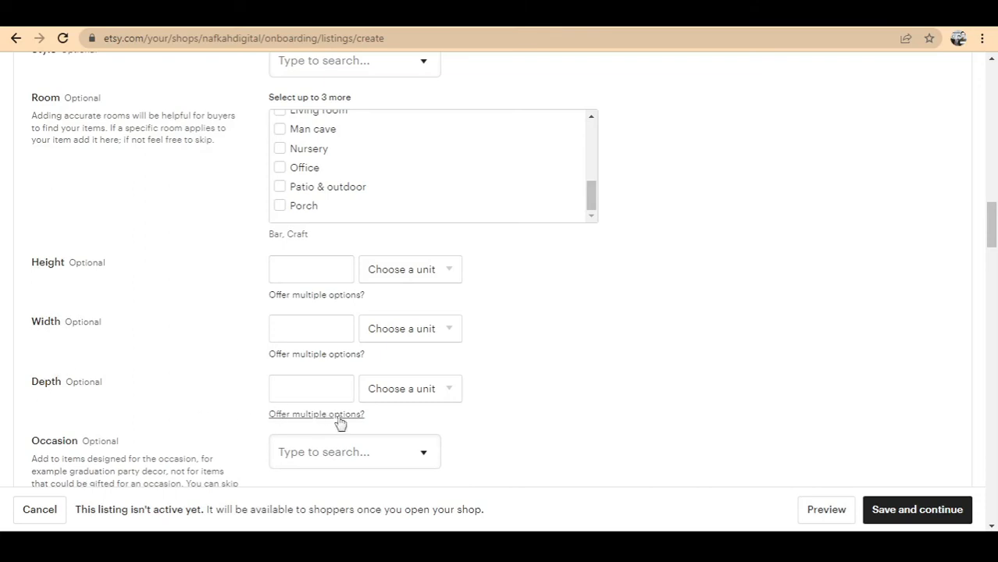
{"action": "scroll", "coordinate": [656, 379], "scroll_direction": "down", "scroll_amount": 2}
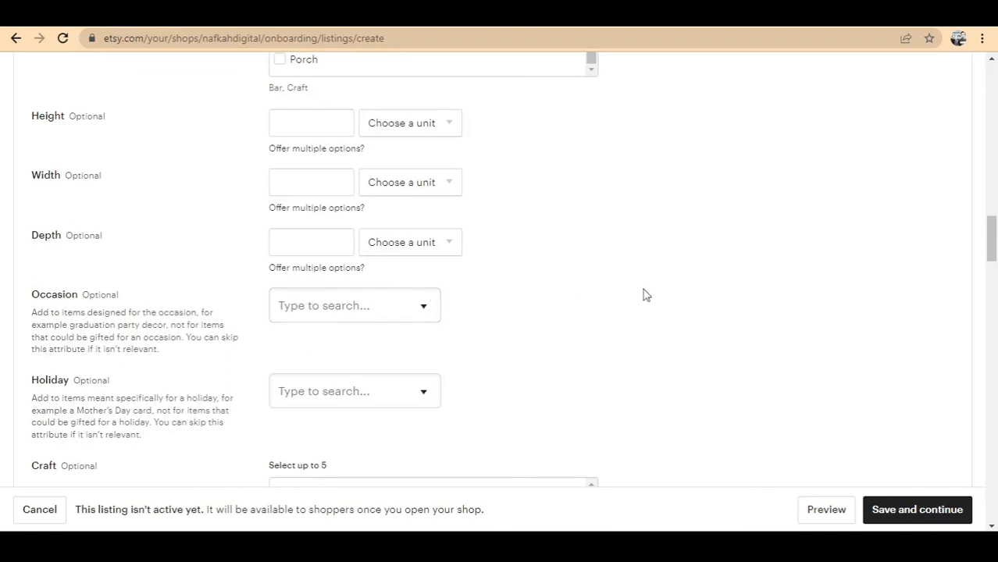
{"action": "scroll", "coordinate": [595, 305], "scroll_direction": "down", "scroll_amount": 1}
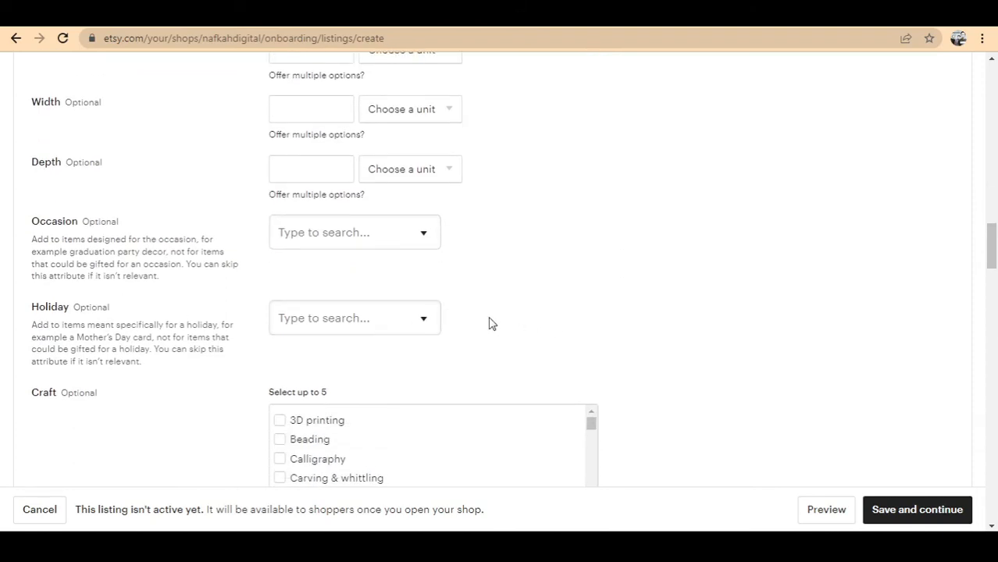
{"action": "left_click", "coordinate": [422, 318]}
{"action": "scroll", "coordinate": [359, 417], "scroll_direction": "down", "scroll_amount": 3}
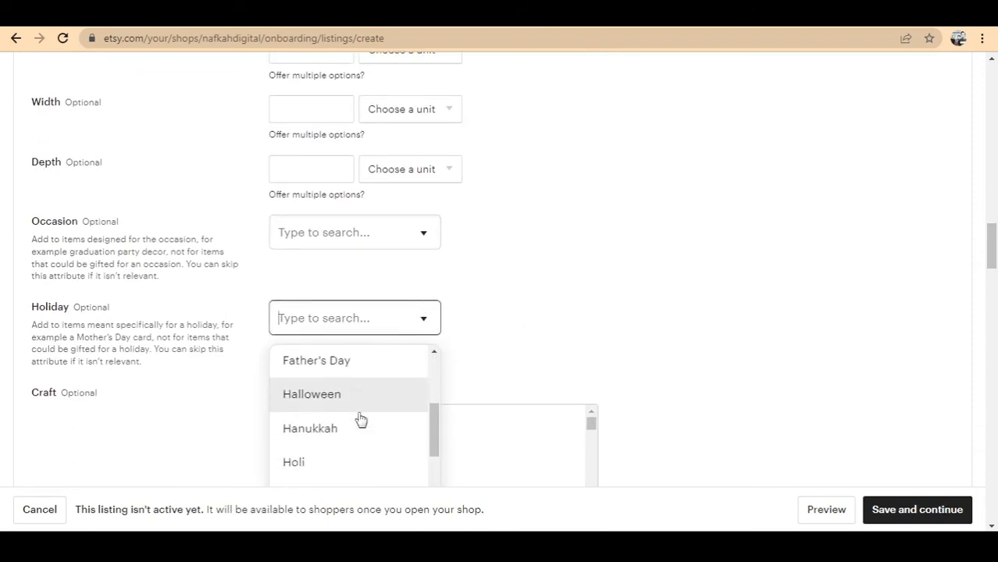
{"action": "left_click", "coordinate": [542, 301]}
{"action": "scroll", "coordinate": [544, 305], "scroll_direction": "down", "scroll_amount": 5}
{"action": "scroll", "coordinate": [542, 303], "scroll_direction": "up", "scroll_amount": 3}
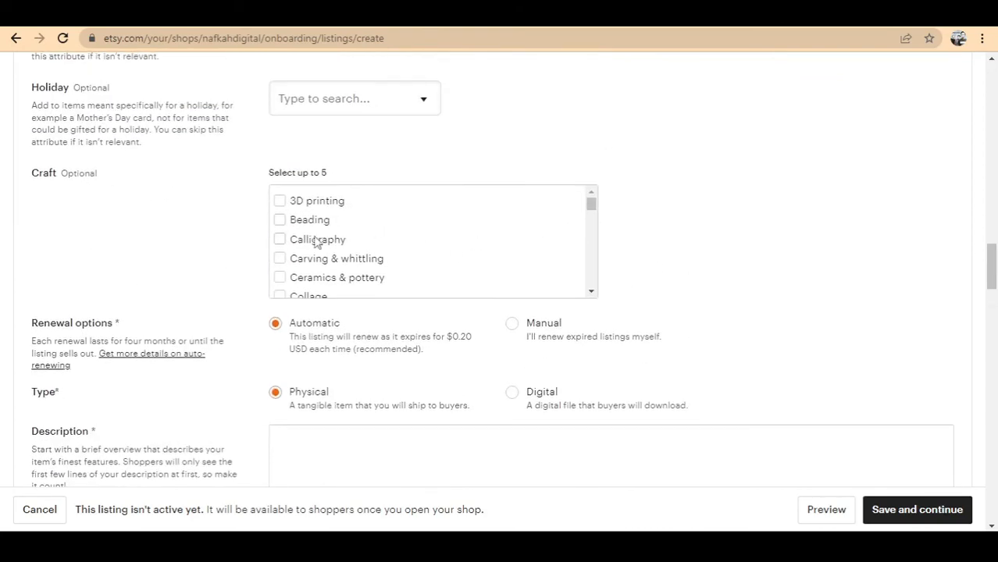
{"action": "scroll", "coordinate": [392, 270], "scroll_direction": "down", "scroll_amount": 1}
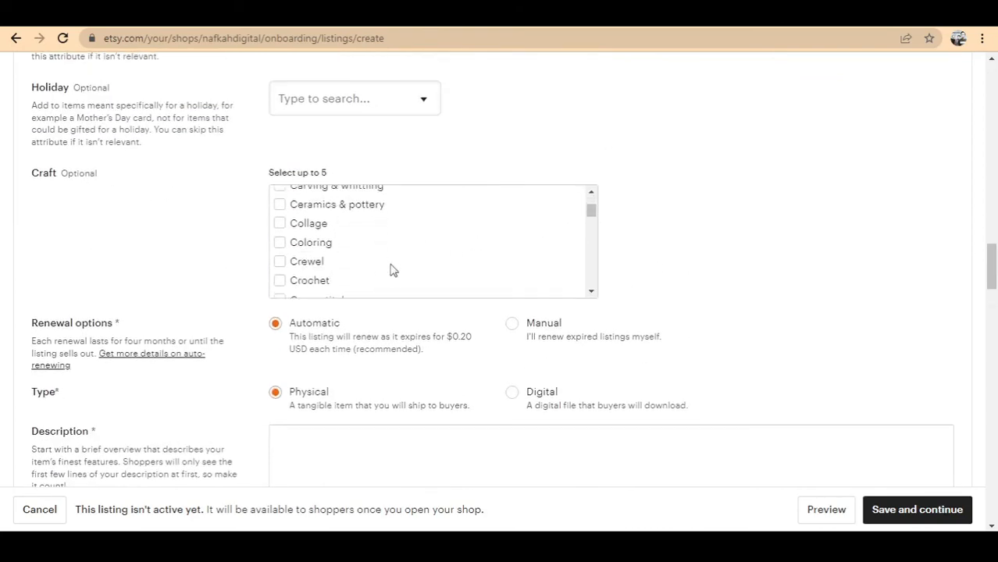
{"action": "scroll", "coordinate": [117, 293], "scroll_direction": "down", "scroll_amount": 1}
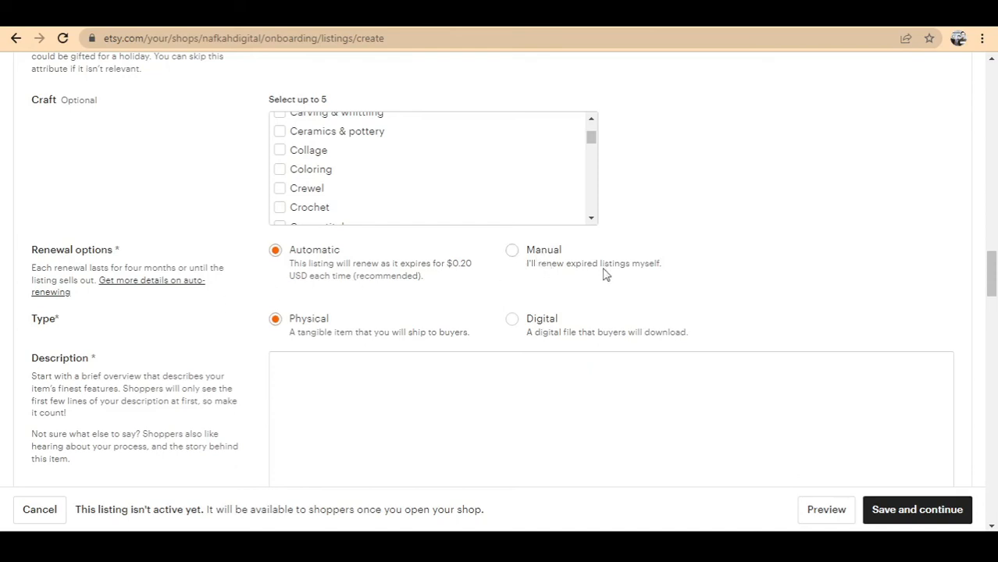
{"action": "left_click", "coordinate": [548, 253]}
{"action": "left_click", "coordinate": [523, 323]}
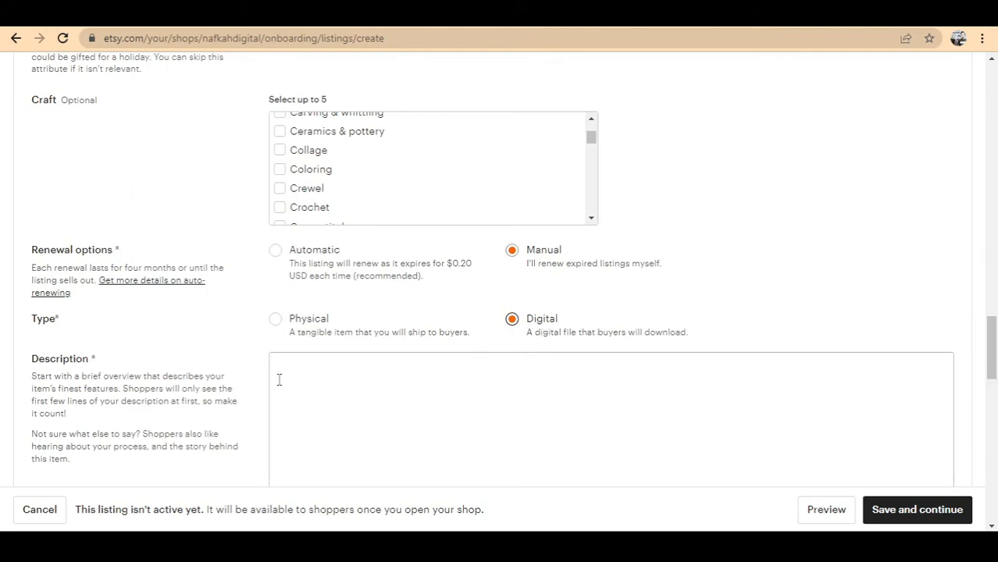
{"action": "left_click", "coordinate": [313, 323]}
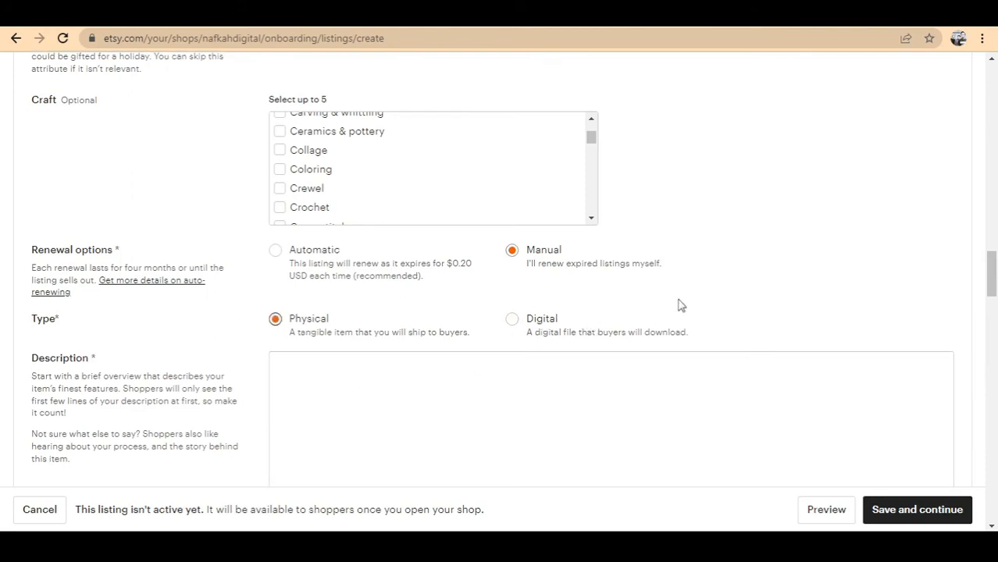
{"action": "left_click", "coordinate": [296, 255]}
Enter the listing description "we have so much amazing product like this anda make sure you check our produck listing in our storefront.".
{"action": "scroll", "coordinate": [208, 259], "scroll_direction": "up", "scroll_amount": 2}
{"action": "scroll", "coordinate": [227, 267], "scroll_direction": "down", "scroll_amount": 3}
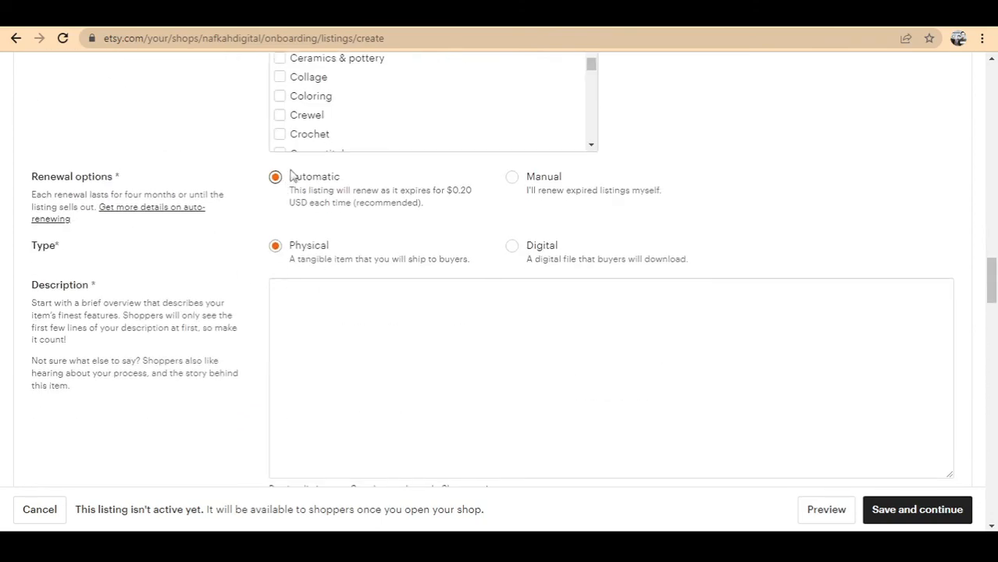
{"action": "scroll", "coordinate": [285, 258], "scroll_direction": "down", "scroll_amount": 2}
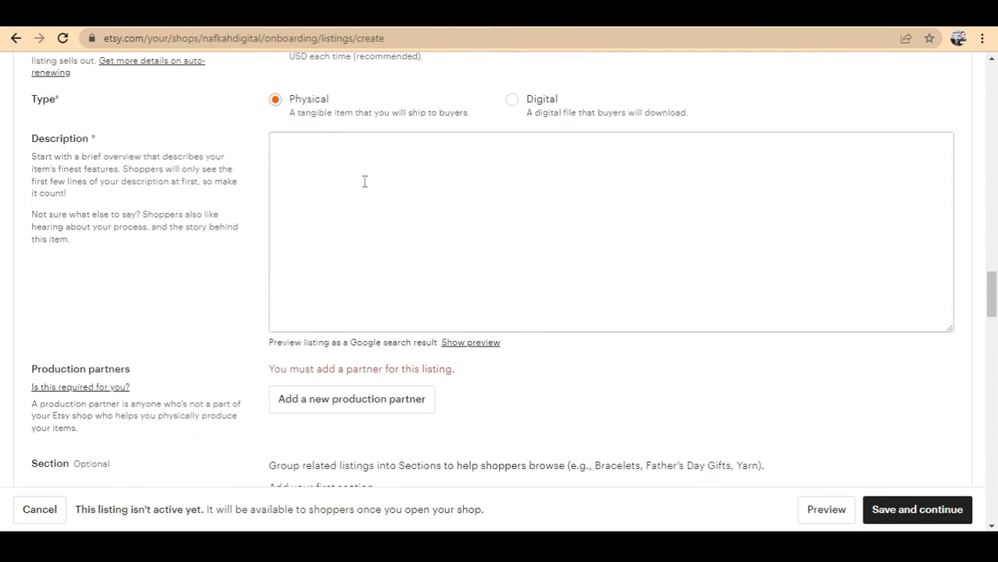
{"action": "left_click", "coordinate": [363, 181]}
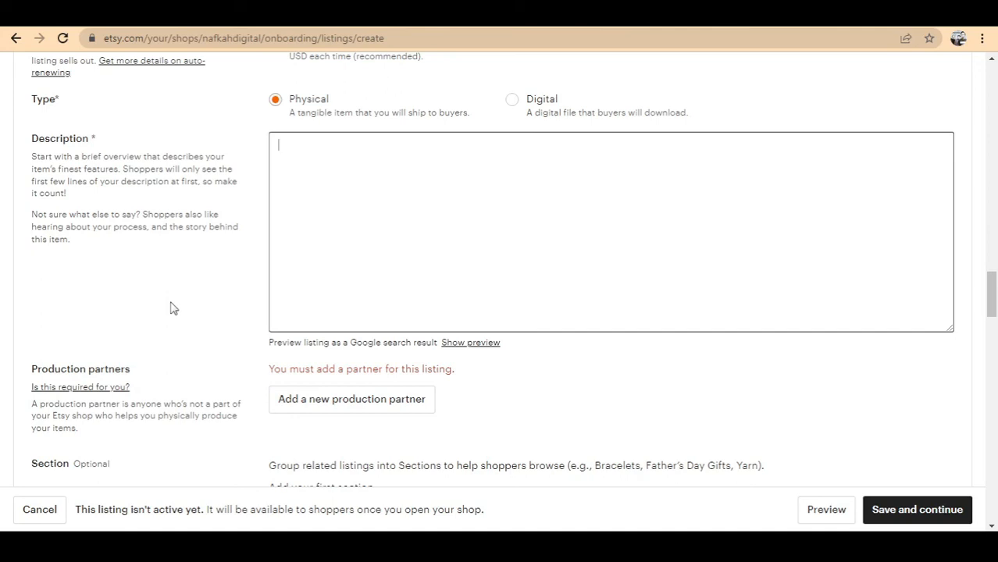
{"action": "type", "text": "we have so much p"}
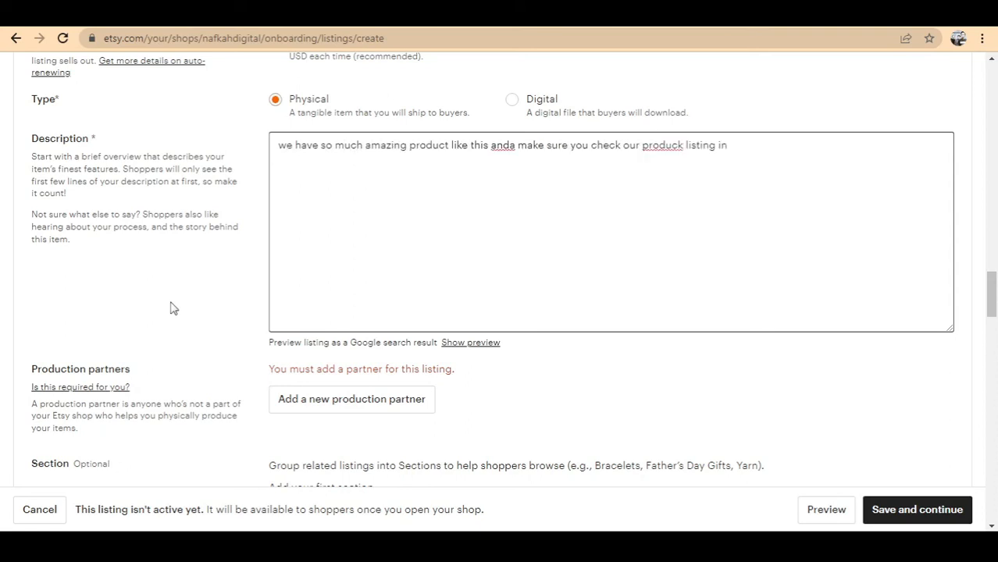
{"action": "type", "text": "our storefront."}
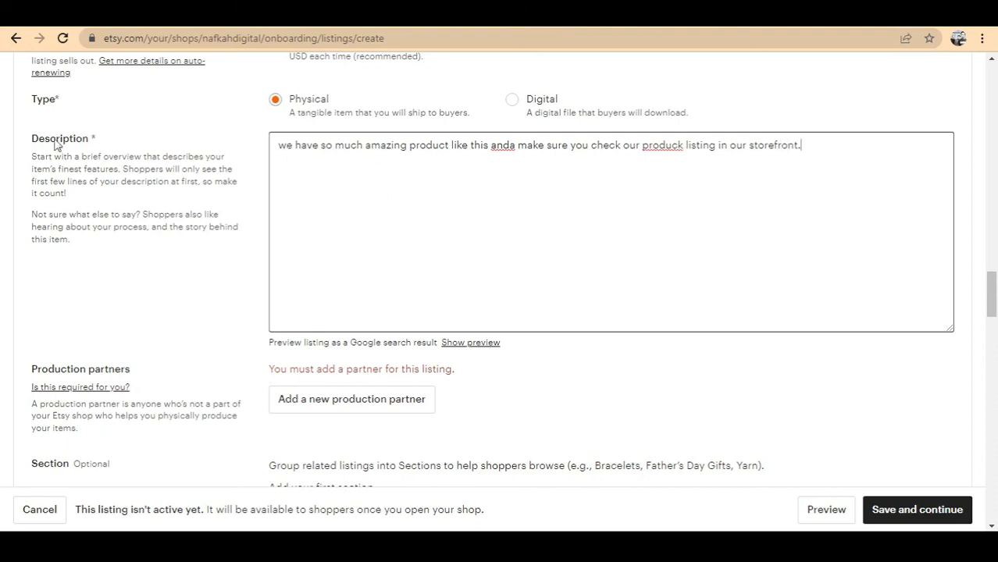
{"action": "scroll", "coordinate": [145, 361], "scroll_direction": "down", "scroll_amount": 1}
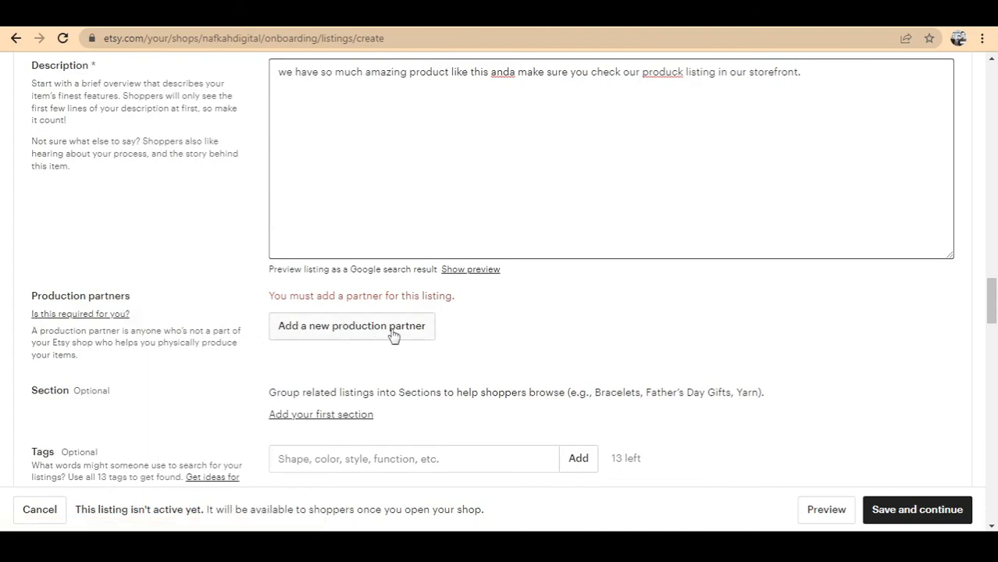
Reselect "Another company or person" as the maker in the About this listing details.
{"action": "scroll", "coordinate": [520, 323], "scroll_direction": "up", "scroll_amount": 15}
{"action": "scroll", "coordinate": [426, 310], "scroll_direction": "up", "scroll_amount": 5}
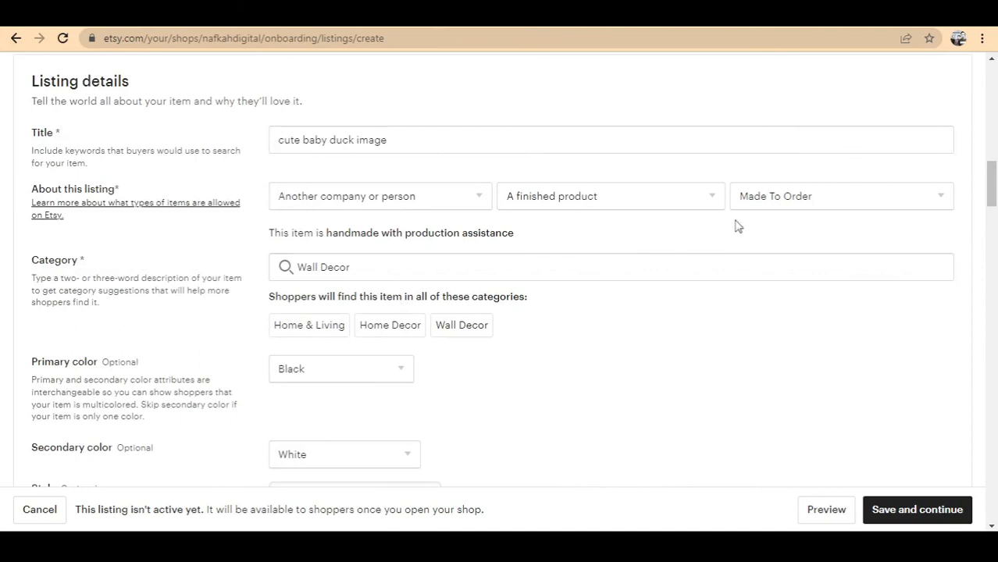
{"action": "left_click", "coordinate": [400, 207]}
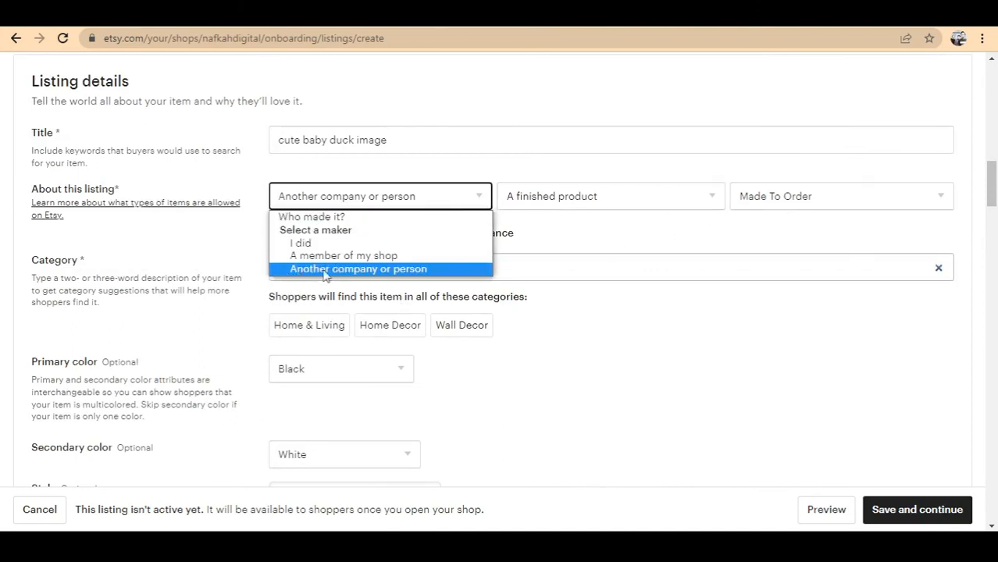
{"action": "left_click", "coordinate": [405, 270]}
Open the form for a new production partner, review its partner, location and partnership fields, and close it without saving.
{"action": "scroll", "coordinate": [650, 328], "scroll_direction": "down", "scroll_amount": 12}
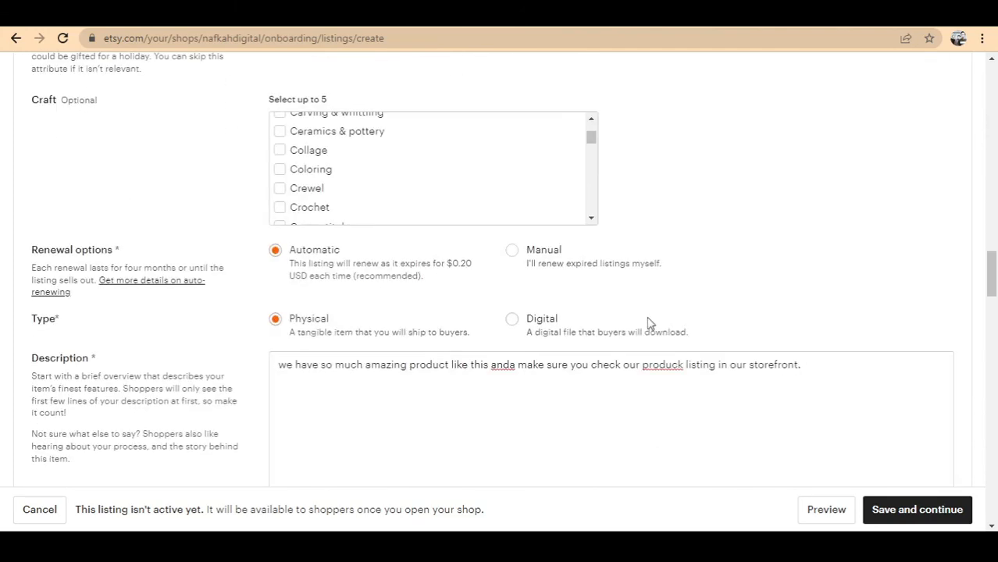
{"action": "scroll", "coordinate": [650, 323], "scroll_direction": "down", "scroll_amount": 4}
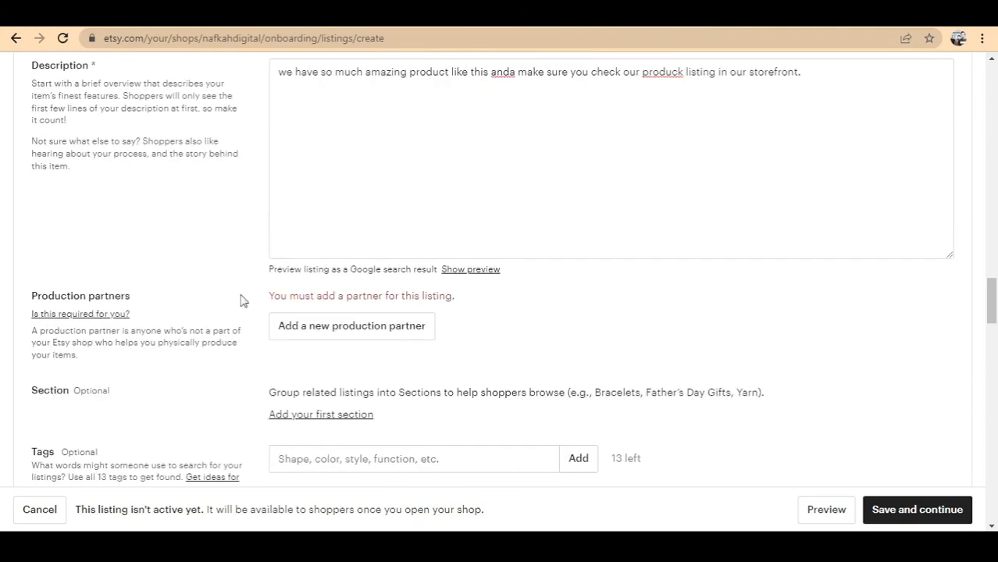
{"action": "left_click", "coordinate": [418, 328]}
{"action": "scroll", "coordinate": [530, 338], "scroll_direction": "down", "scroll_amount": 3}
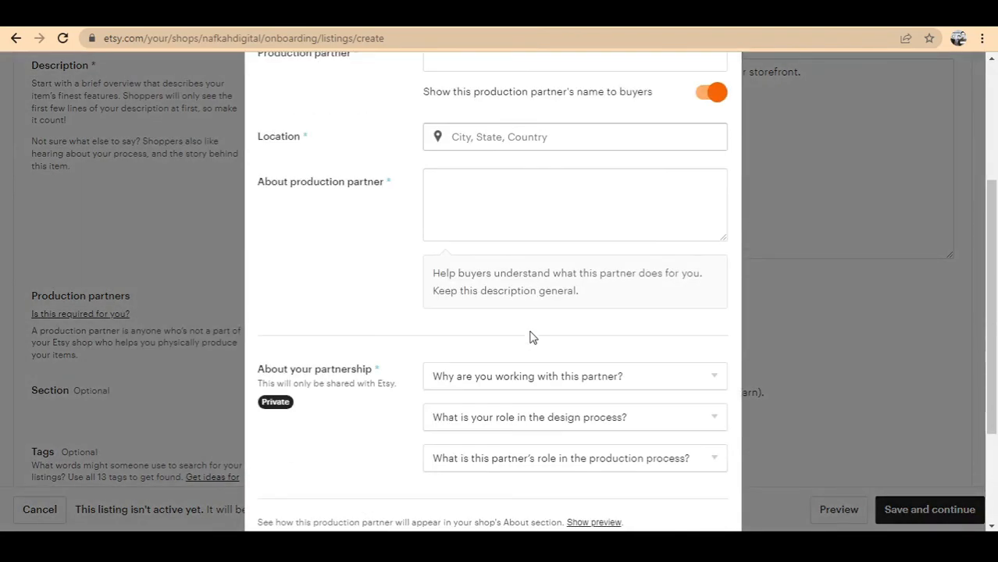
{"action": "scroll", "coordinate": [500, 343], "scroll_direction": "down", "scroll_amount": 1}
{"action": "scroll", "coordinate": [475, 353], "scroll_direction": "up", "scroll_amount": 4}
{"action": "scroll", "coordinate": [476, 349], "scroll_direction": "down", "scroll_amount": 2}
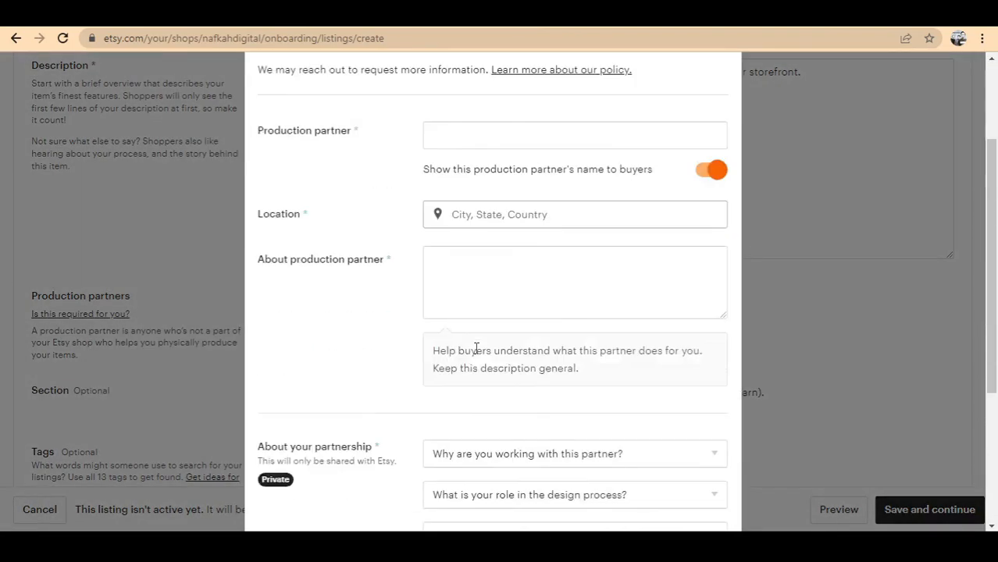
{"action": "scroll", "coordinate": [477, 349], "scroll_direction": "down", "scroll_amount": 1}
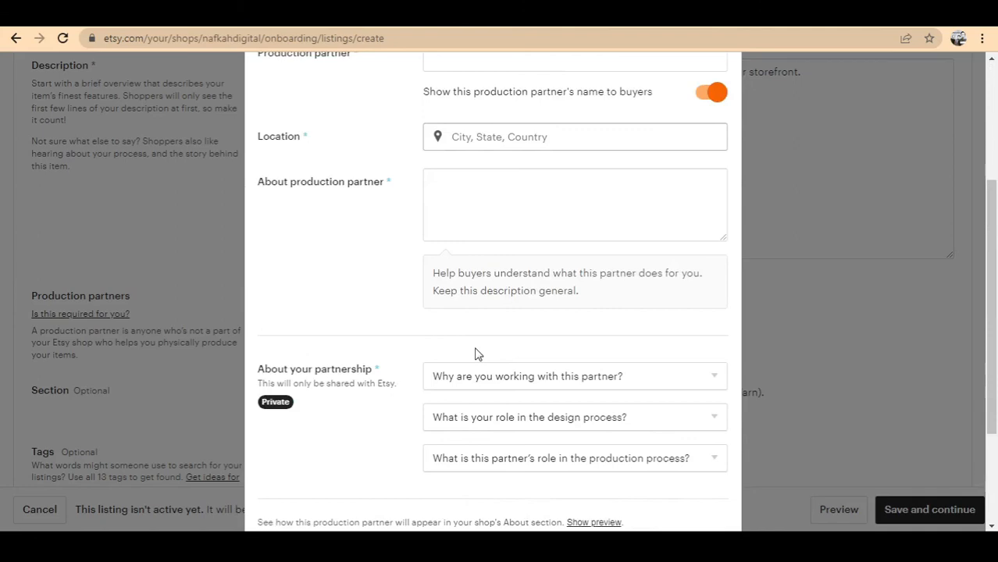
{"action": "scroll", "coordinate": [476, 350], "scroll_direction": "up", "scroll_amount": 3}
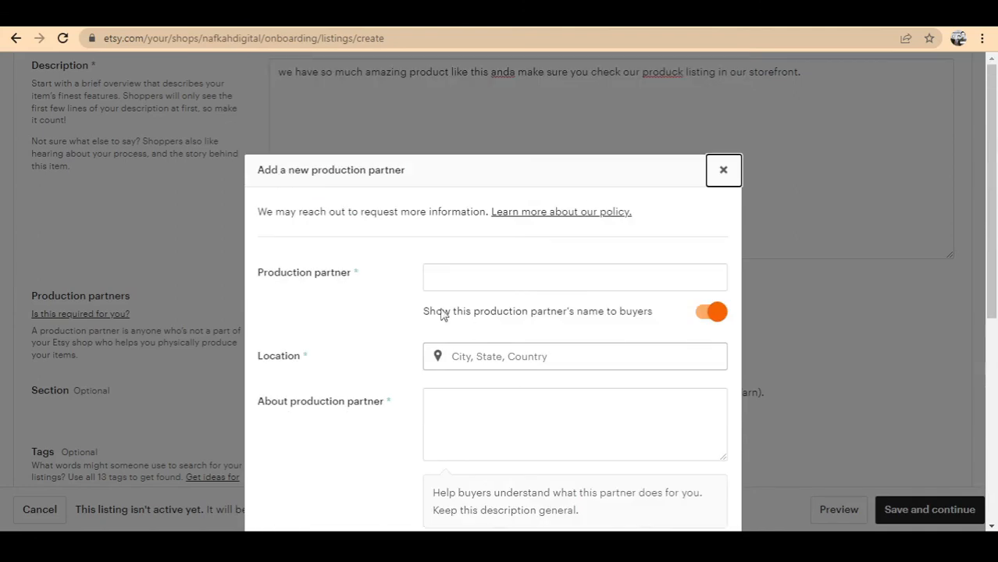
{"action": "scroll", "coordinate": [586, 300], "scroll_direction": "down", "scroll_amount": 4}
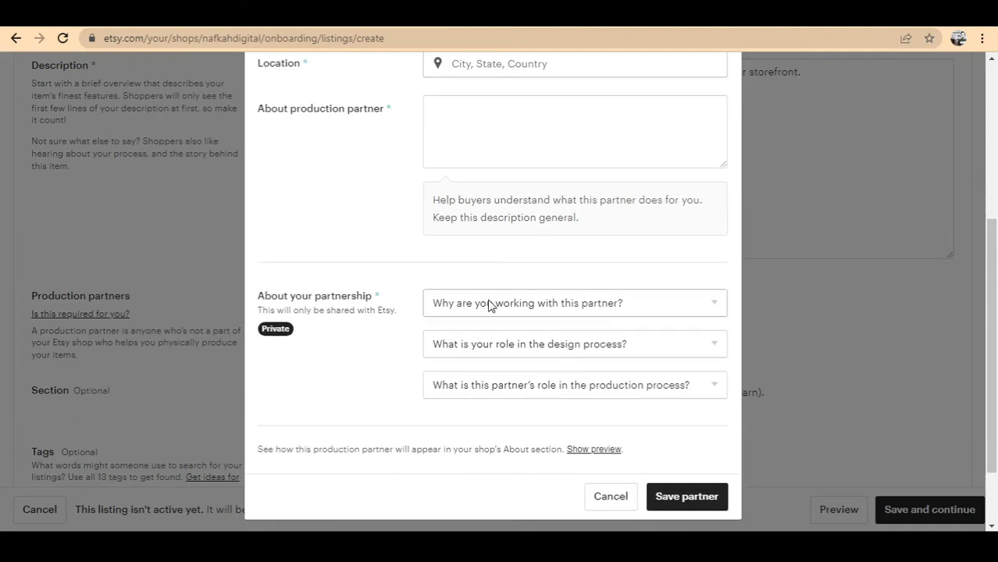
{"action": "scroll", "coordinate": [617, 242], "scroll_direction": "up", "scroll_amount": 4}
{"action": "left_click", "coordinate": [733, 170]}
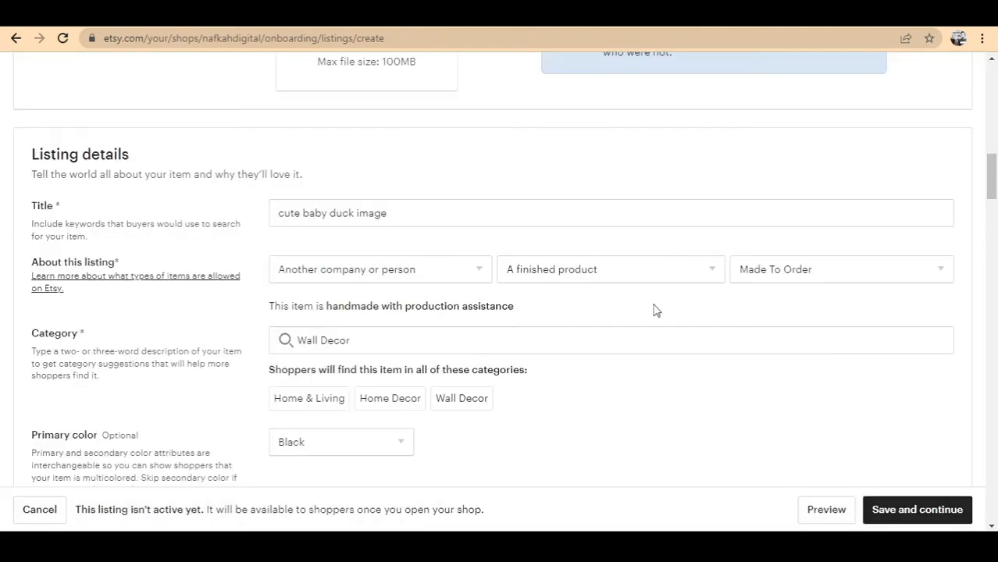
Set the maker of the item to "I did" in the About this listing details.
{"action": "scroll", "coordinate": [461, 256], "scroll_direction": "up", "scroll_amount": 3}
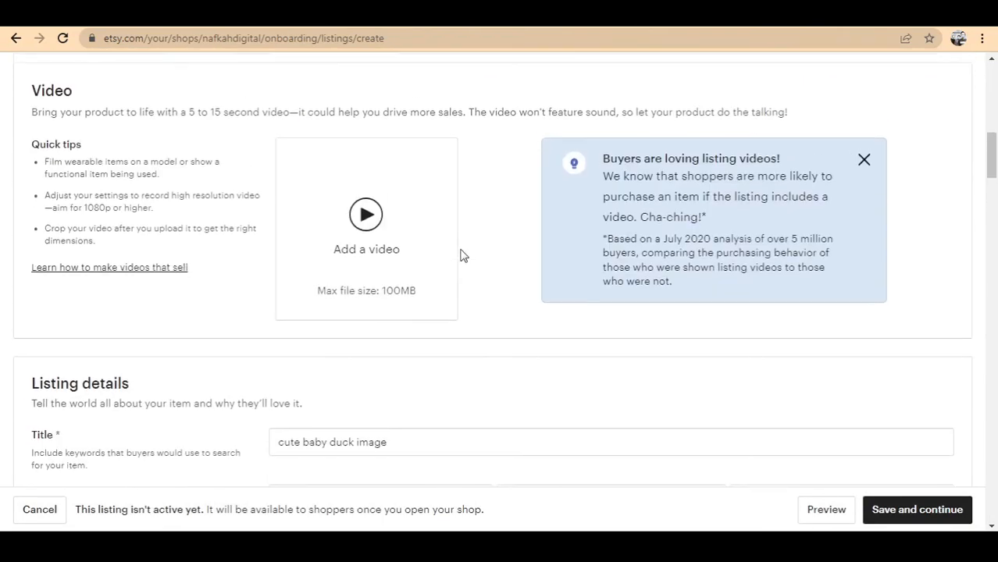
{"action": "scroll", "coordinate": [468, 270], "scroll_direction": "down", "scroll_amount": 4}
{"action": "scroll", "coordinate": [471, 269], "scroll_direction": "down", "scroll_amount": 2}
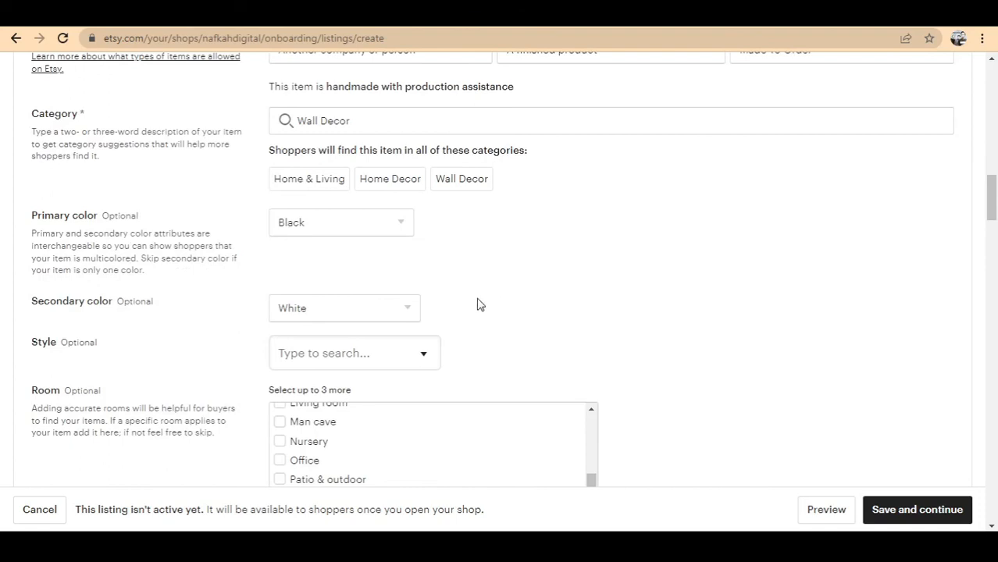
{"action": "scroll", "coordinate": [378, 245], "scroll_direction": "up", "scroll_amount": 2}
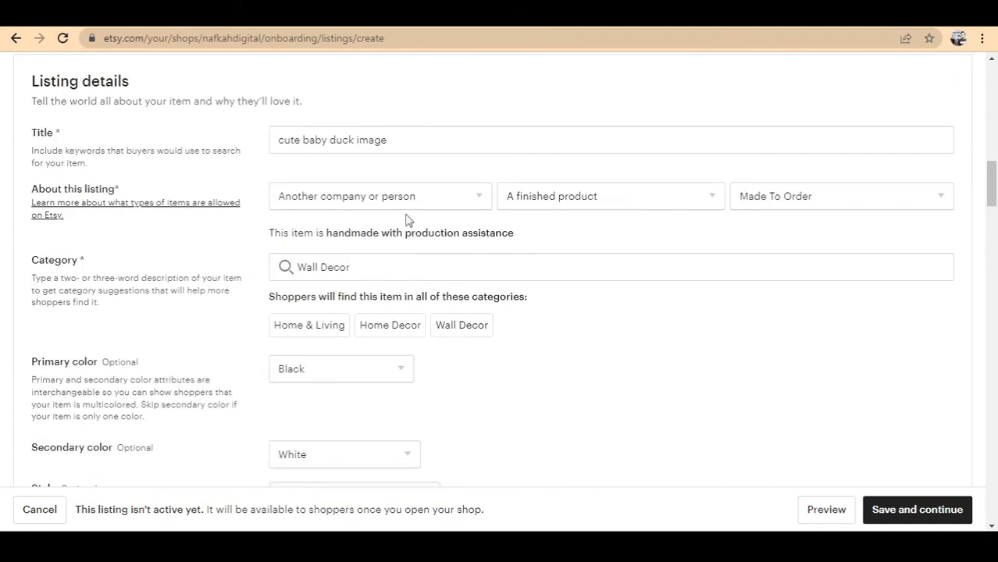
{"action": "left_click", "coordinate": [416, 201]}
{"action": "left_click", "coordinate": [340, 250]}
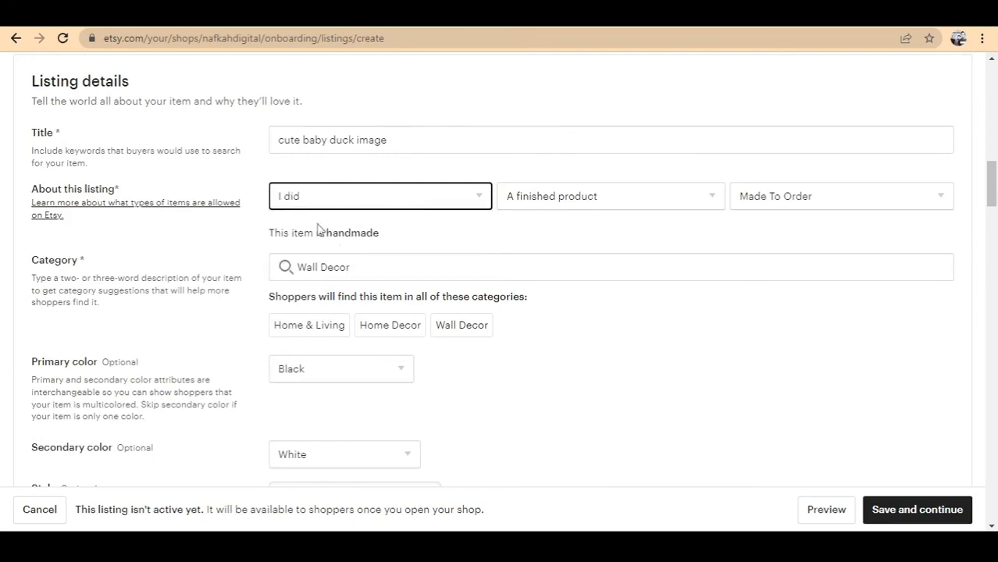
Set the listing's price to Rp 200000 in the inventory and pricing section.
{"action": "scroll", "coordinate": [471, 248], "scroll_direction": "down", "scroll_amount": 7}
{"action": "scroll", "coordinate": [283, 303], "scroll_direction": "down", "scroll_amount": 10}
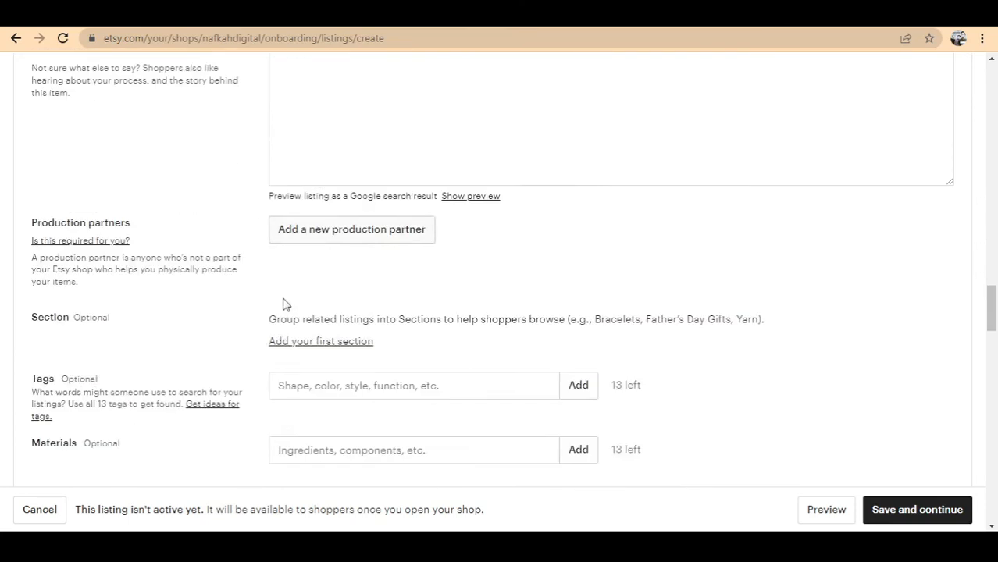
{"action": "scroll", "coordinate": [282, 300], "scroll_direction": "up", "scroll_amount": 2}
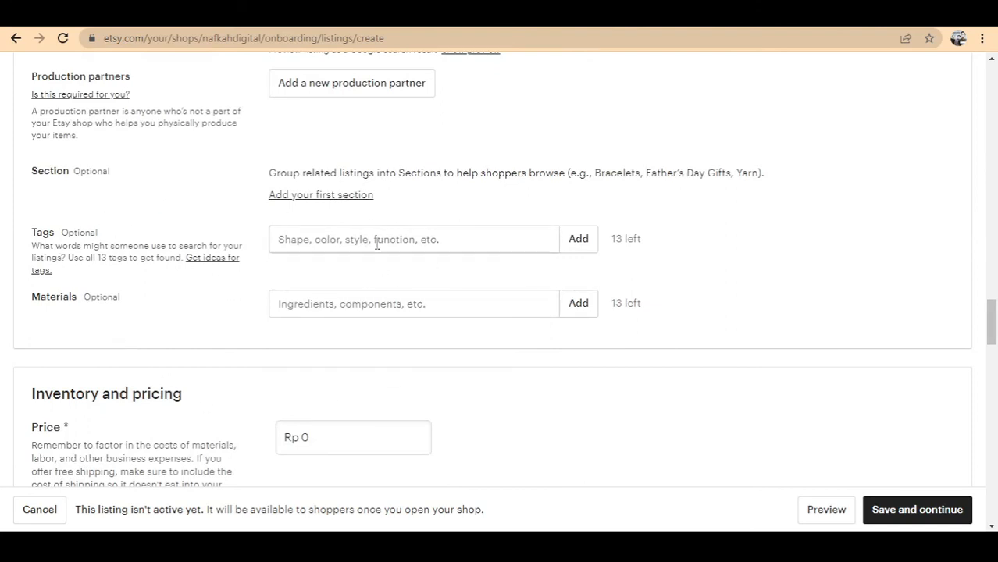
{"action": "scroll", "coordinate": [349, 359], "scroll_direction": "down", "scroll_amount": 1}
{"action": "scroll", "coordinate": [348, 359], "scroll_direction": "down", "scroll_amount": 4}
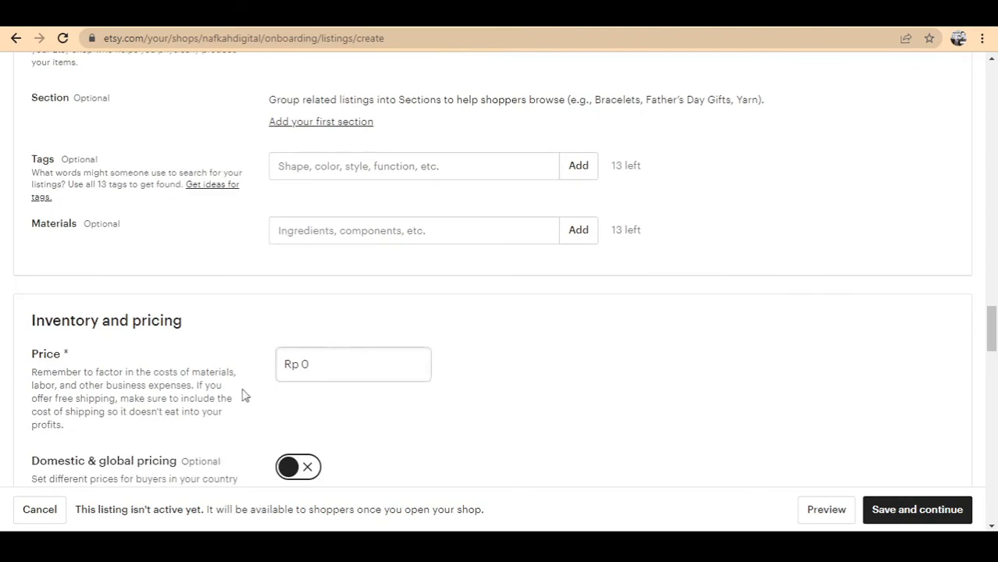
{"action": "left_click", "coordinate": [363, 148]}
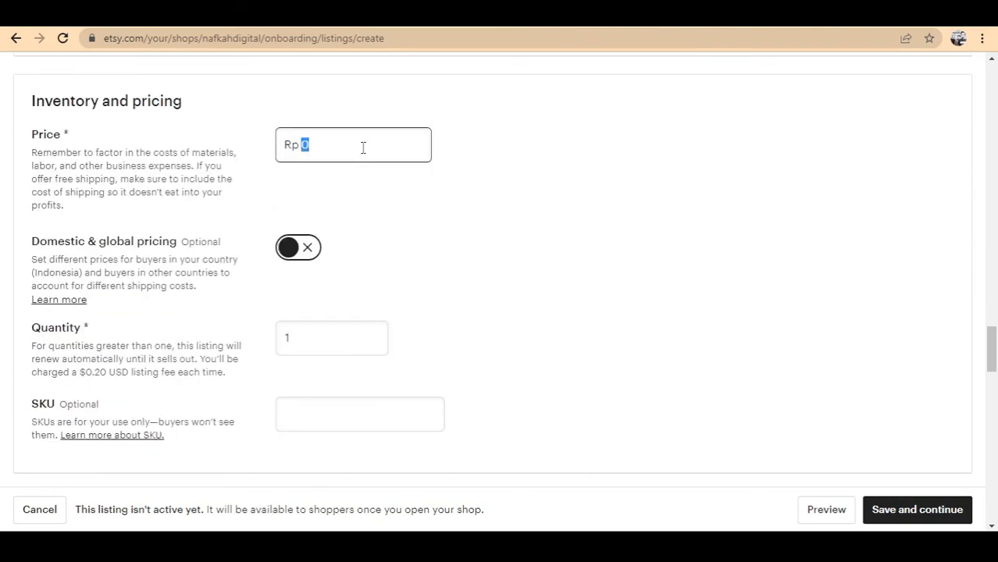
{"action": "type", "text": "20"}
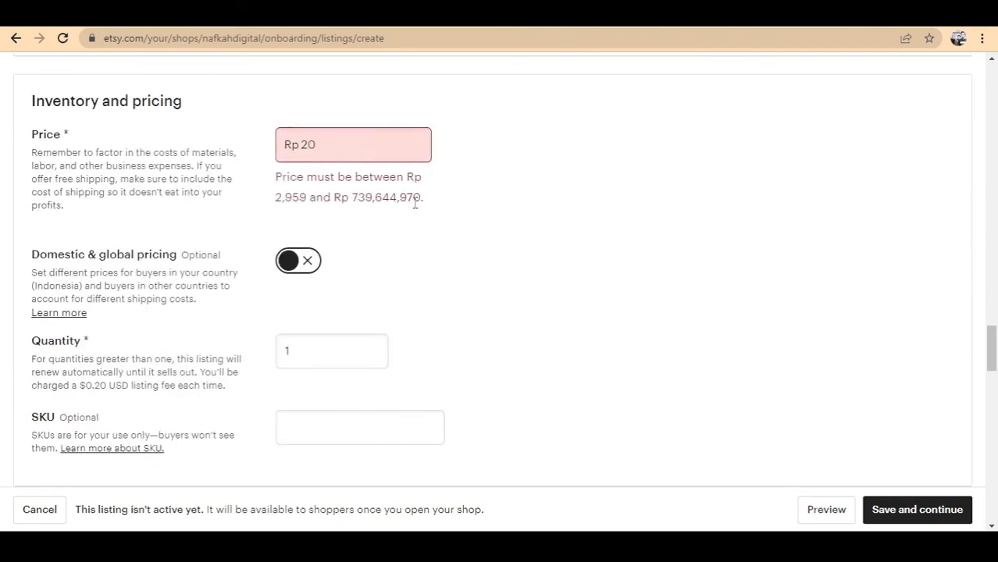
{"action": "key", "text": "BackSpace"}
{"action": "key", "text": "BackSpace"}
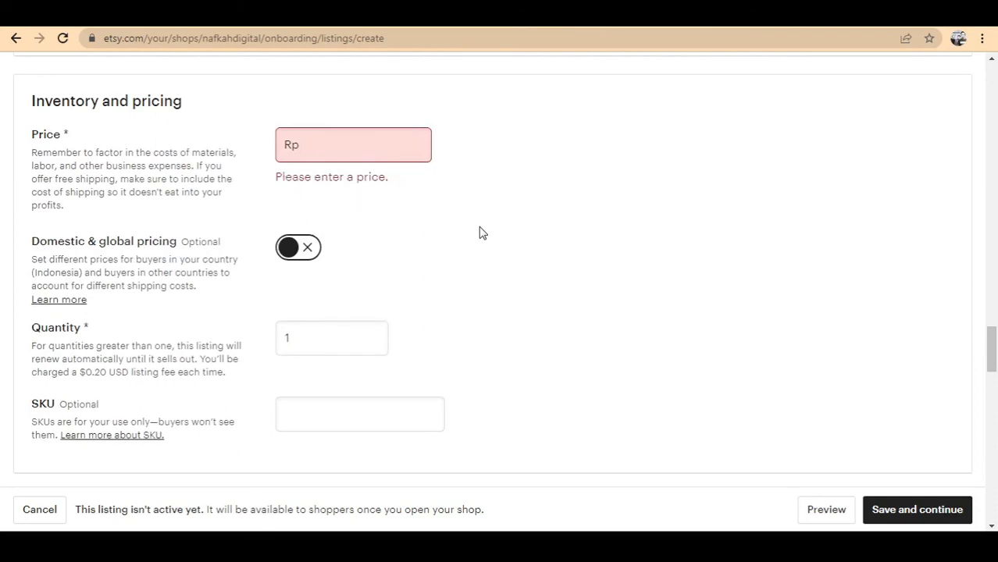
{"action": "type", "text": "200000"}
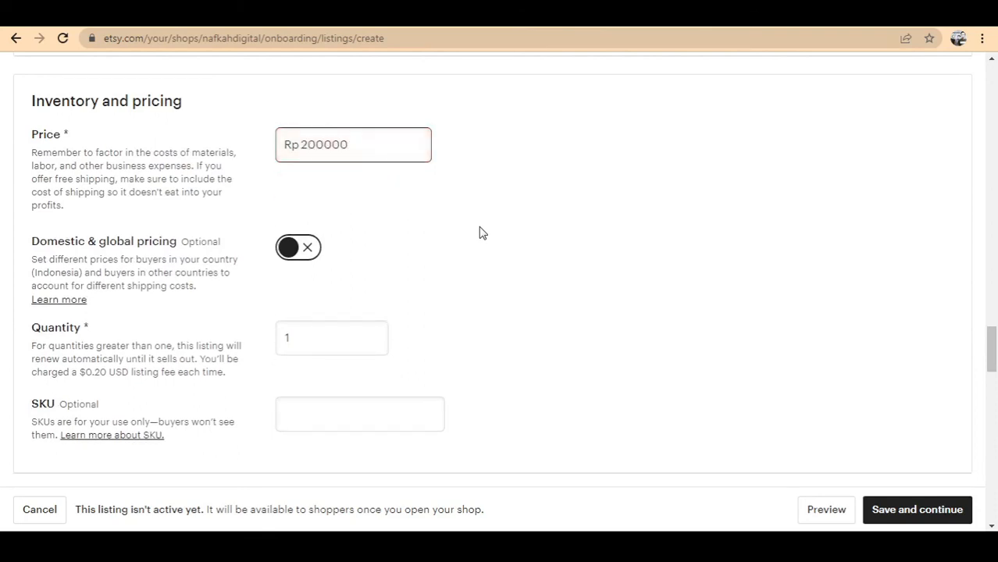
Set the listing's available quantity to 999.
{"action": "scroll", "coordinate": [479, 230], "scroll_direction": "up", "scroll_amount": 1}
{"action": "scroll", "coordinate": [468, 235], "scroll_direction": "down", "scroll_amount": 3}
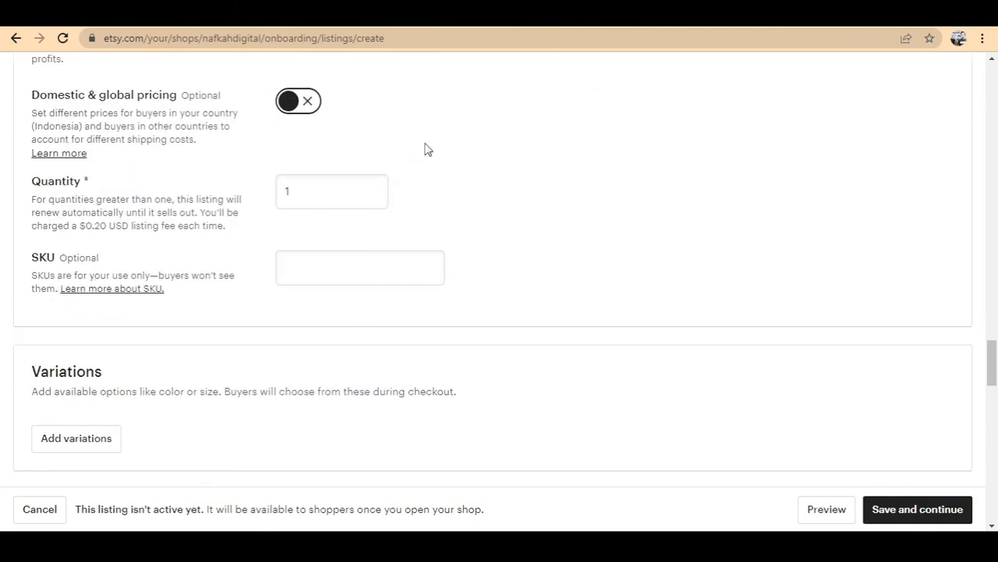
{"action": "double_click", "coordinate": [292, 194]}
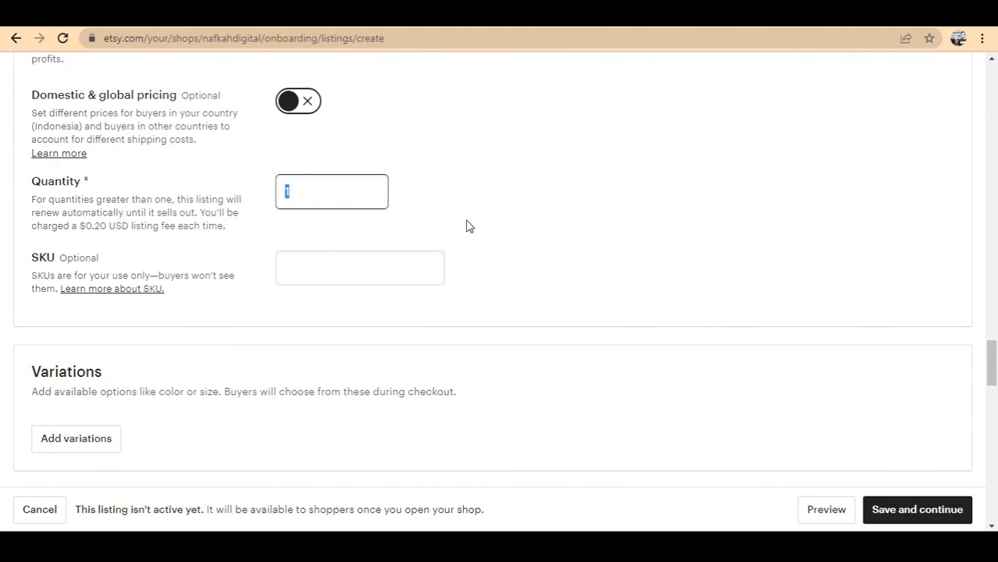
{"action": "type", "text": "999"}
Set the processing time in the listing's shipping options to 1-3 business days, with Indonesia as the country of origin.
{"action": "scroll", "coordinate": [340, 270], "scroll_direction": "down", "scroll_amount": 3}
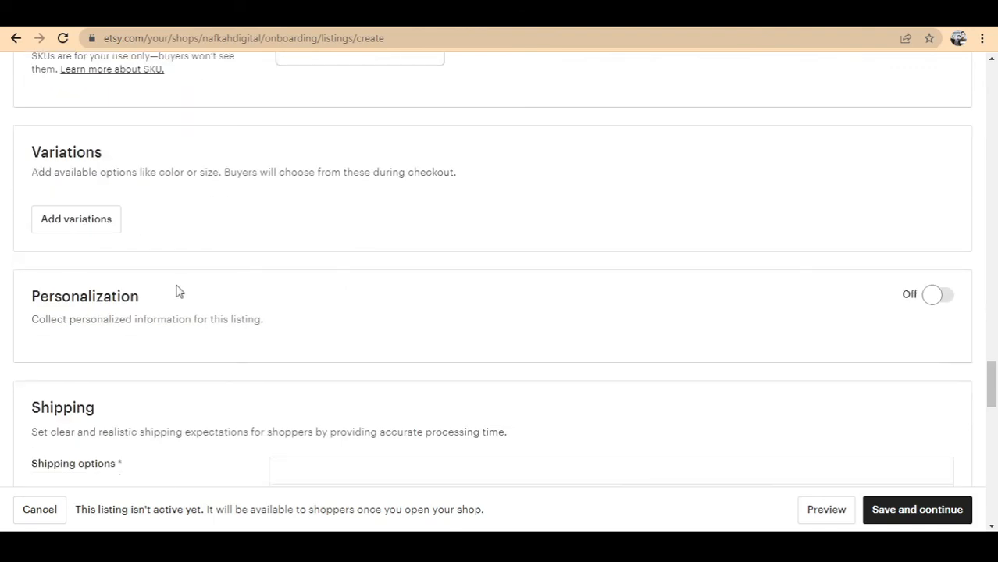
{"action": "scroll", "coordinate": [361, 286], "scroll_direction": "down", "scroll_amount": 1}
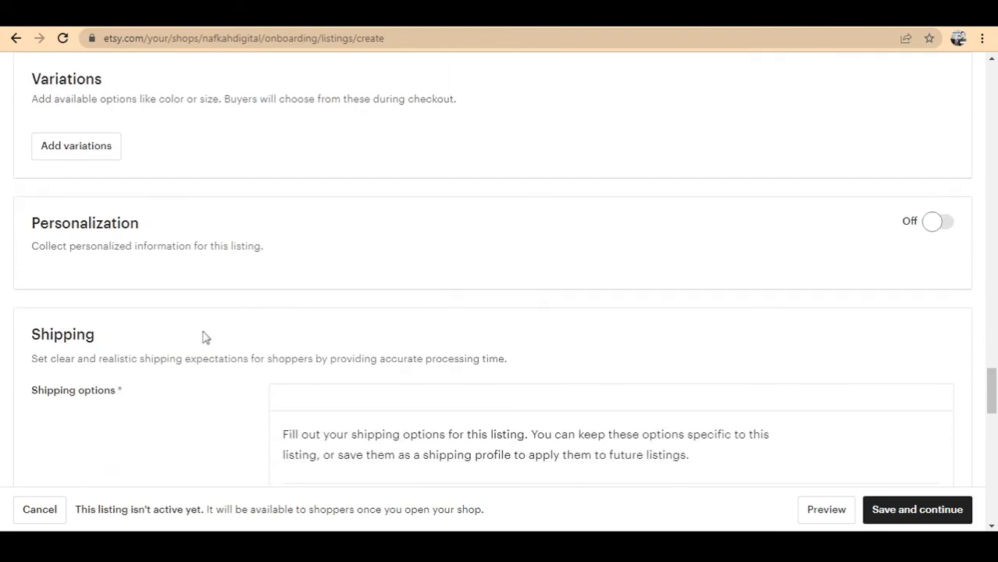
{"action": "scroll", "coordinate": [202, 338], "scroll_direction": "down", "scroll_amount": 4}
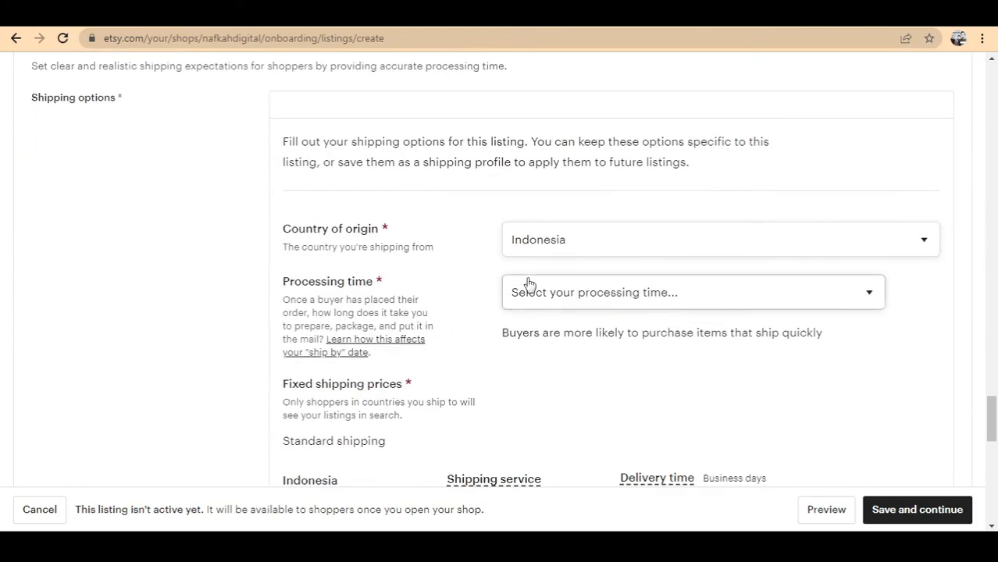
{"action": "scroll", "coordinate": [121, 219], "scroll_direction": "up", "scroll_amount": 3}
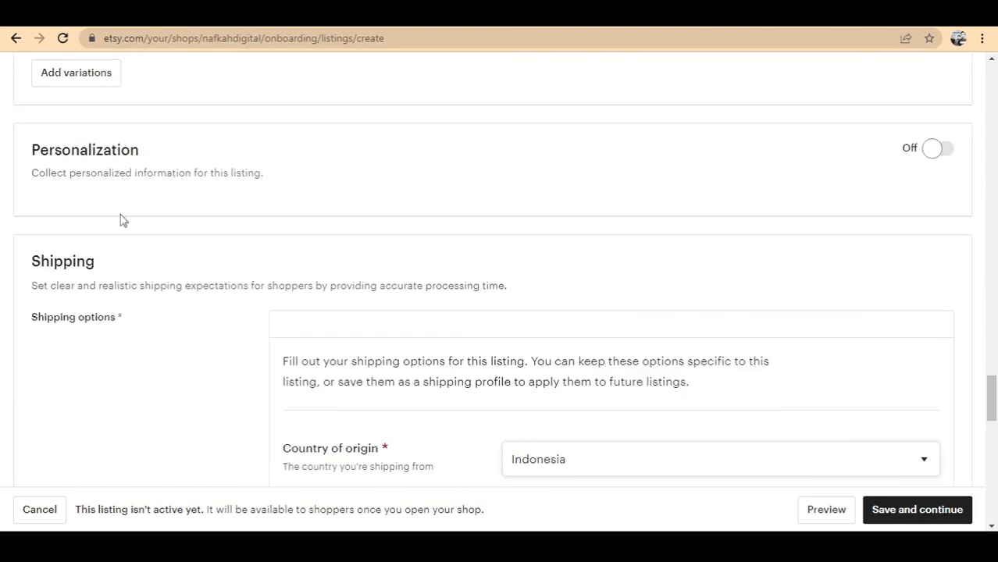
{"action": "scroll", "coordinate": [124, 250], "scroll_direction": "down", "scroll_amount": 3}
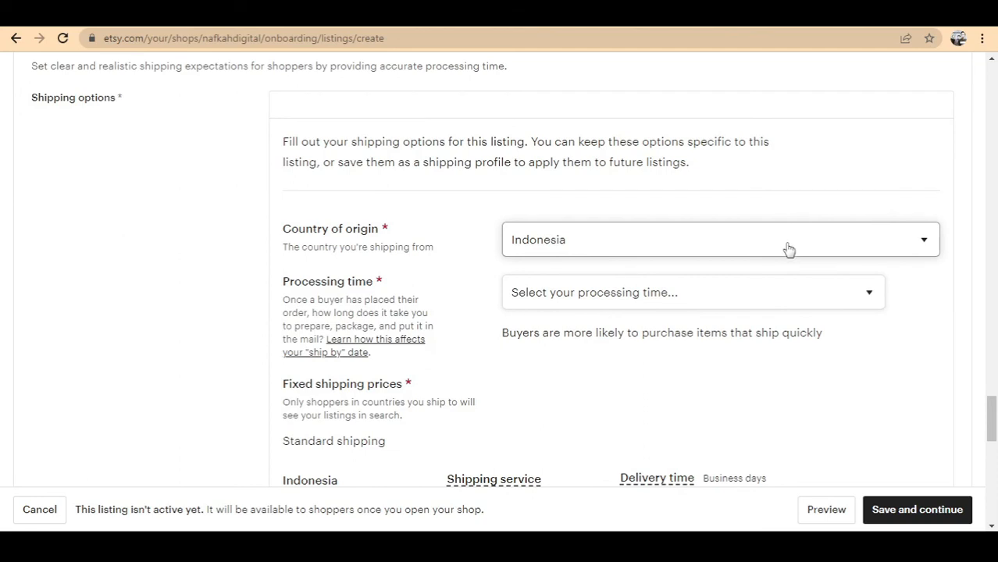
{"action": "scroll", "coordinate": [781, 250], "scroll_direction": "down", "scroll_amount": 1}
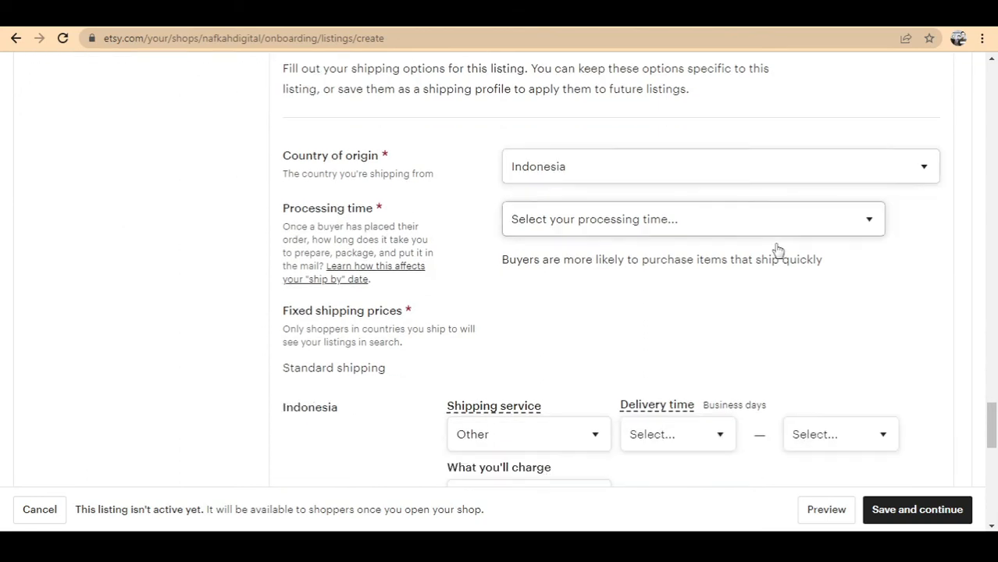
{"action": "left_click", "coordinate": [695, 171]}
{"action": "left_click", "coordinate": [695, 172]}
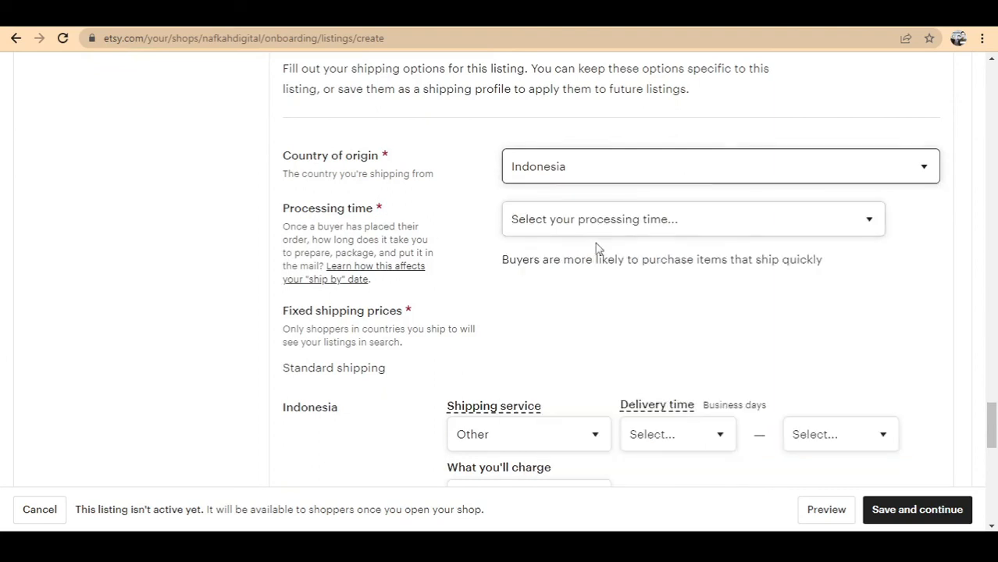
{"action": "left_click", "coordinate": [675, 231]}
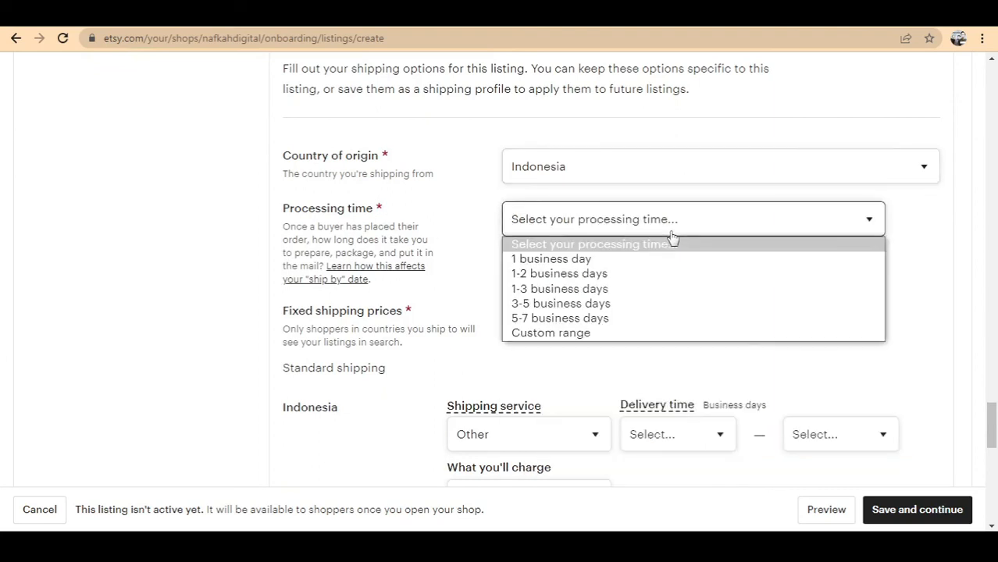
{"action": "left_click", "coordinate": [605, 290]}
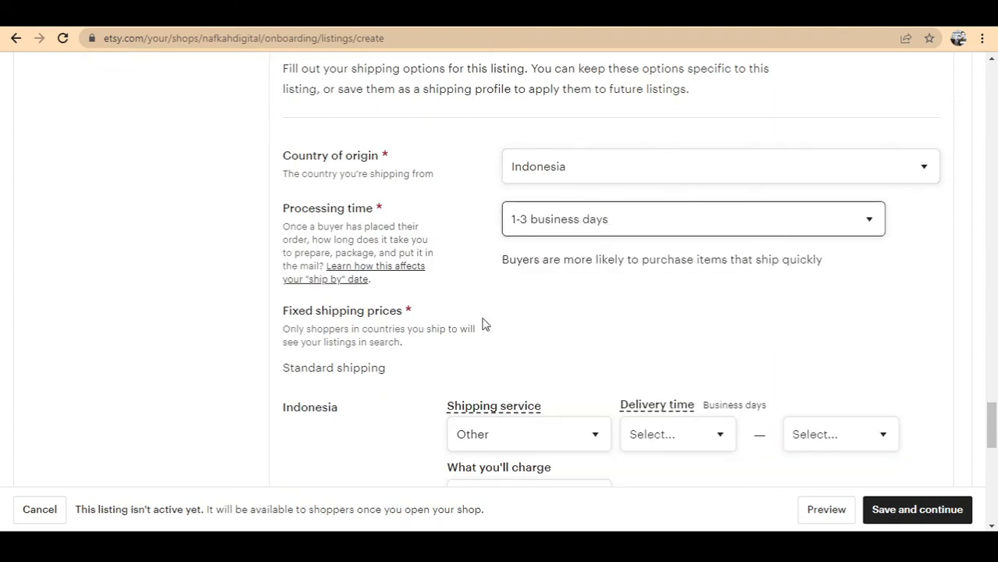
Set the minimum delivery time of the standard shipping within Indonesia to 3 business days.
{"action": "scroll", "coordinate": [531, 383], "scroll_direction": "down", "scroll_amount": 2}
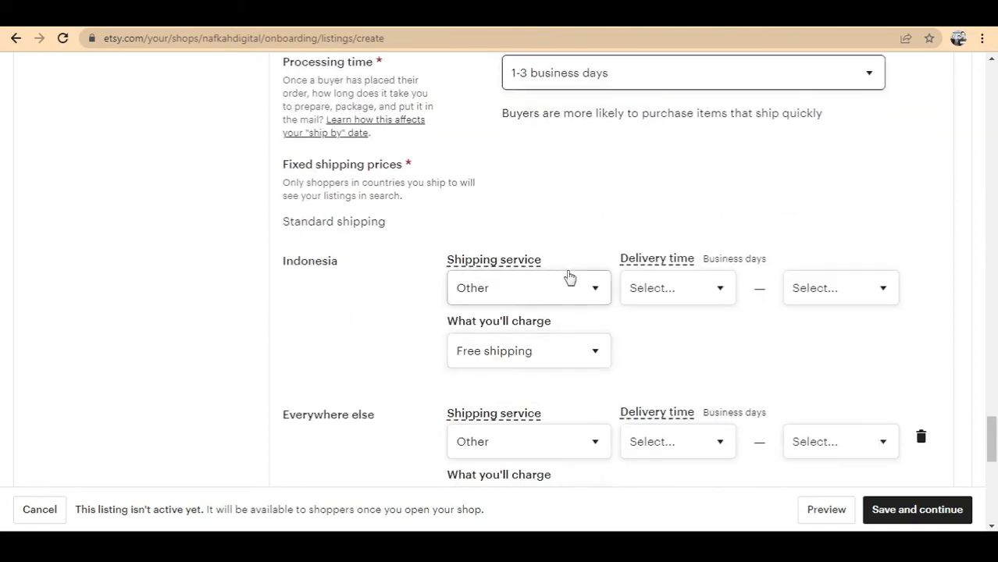
{"action": "left_click", "coordinate": [664, 297]}
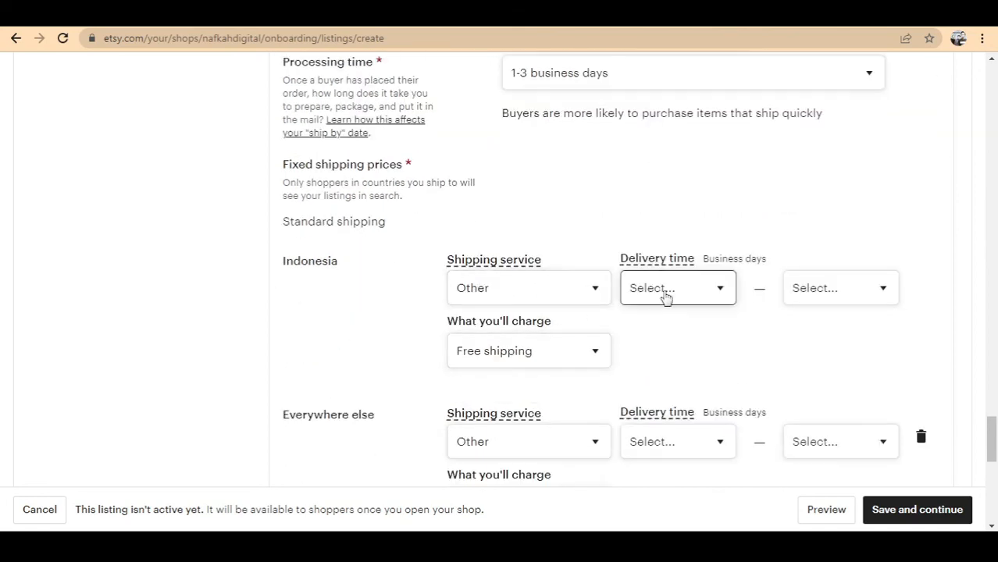
{"action": "left_click", "coordinate": [723, 301]}
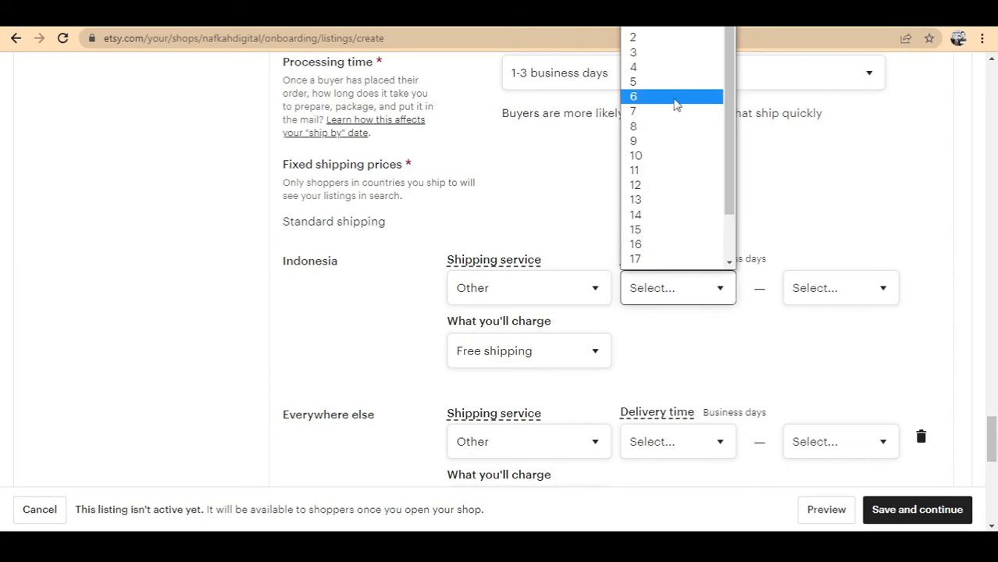
{"action": "left_click", "coordinate": [660, 52]}
{"action": "scroll", "coordinate": [671, 372], "scroll_direction": "down", "scroll_amount": 1}
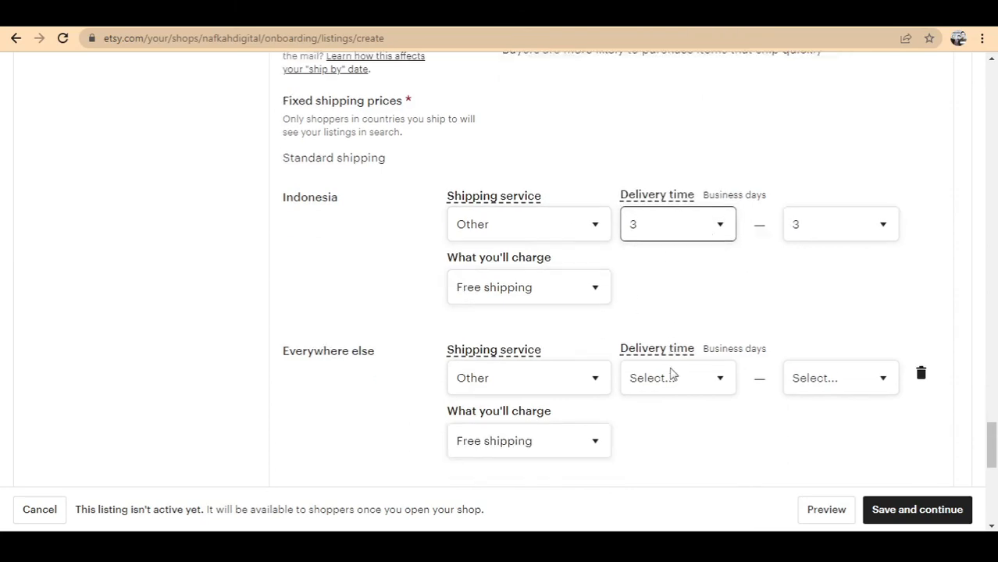
Review the remaining shipping options and save the cute baby duck image listing.
{"action": "scroll", "coordinate": [673, 375], "scroll_direction": "up", "scroll_amount": 2}
{"action": "scroll", "coordinate": [673, 375], "scroll_direction": "down", "scroll_amount": 2}
{"action": "scroll", "coordinate": [673, 375], "scroll_direction": "down", "scroll_amount": 4}
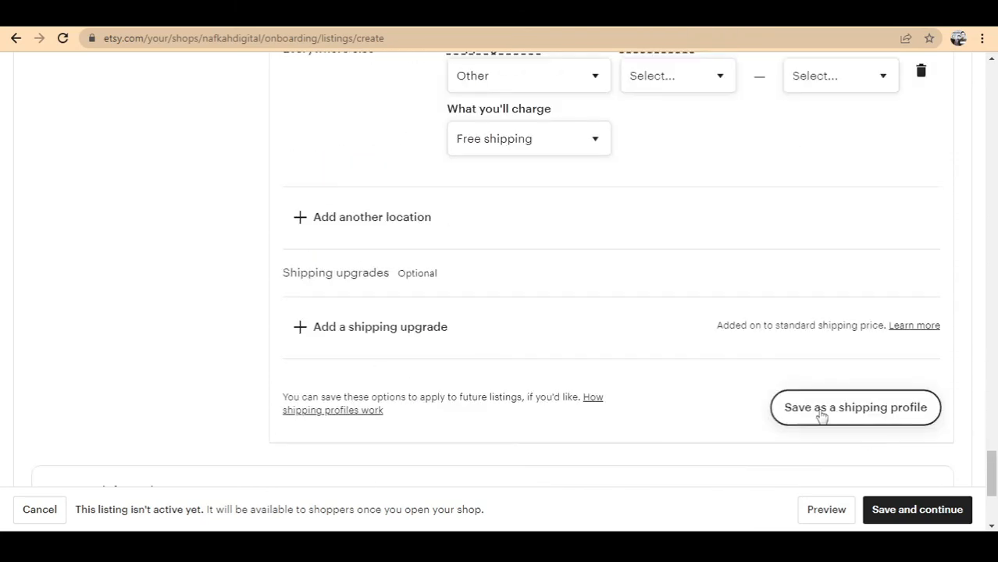
{"action": "left_click", "coordinate": [918, 508]}
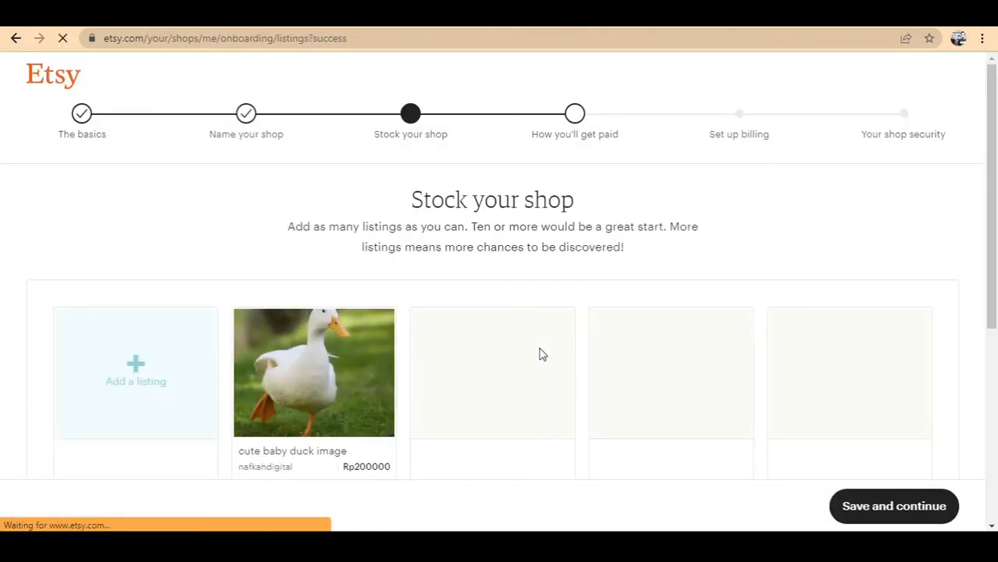
Check the shop's stocked listings and proceed from the Stock your shop stage to the payment setup.
{"action": "scroll", "coordinate": [564, 349], "scroll_direction": "down", "scroll_amount": 5}
{"action": "scroll", "coordinate": [559, 351], "scroll_direction": "up", "scroll_amount": 5}
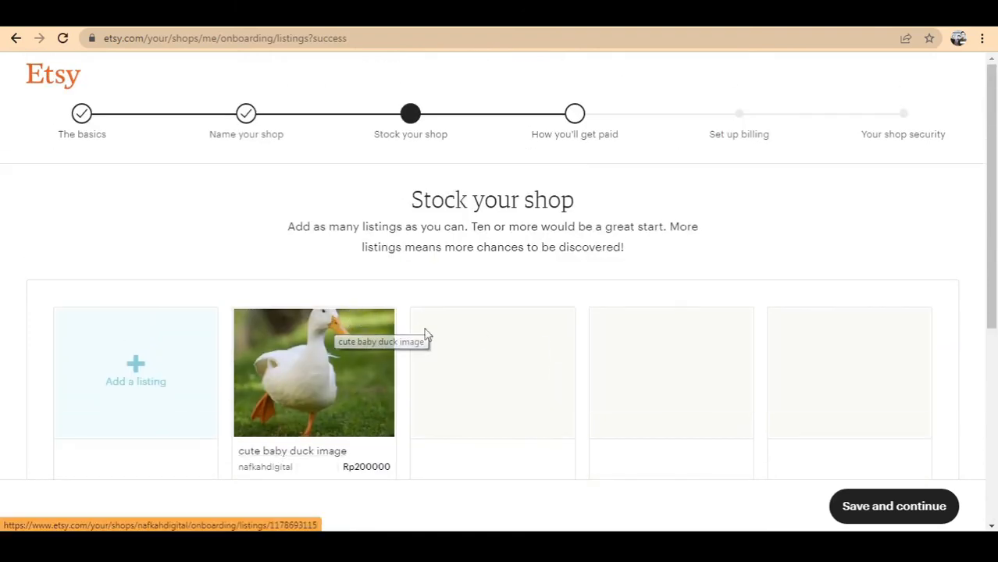
{"action": "scroll", "coordinate": [313, 359], "scroll_direction": "down", "scroll_amount": 1}
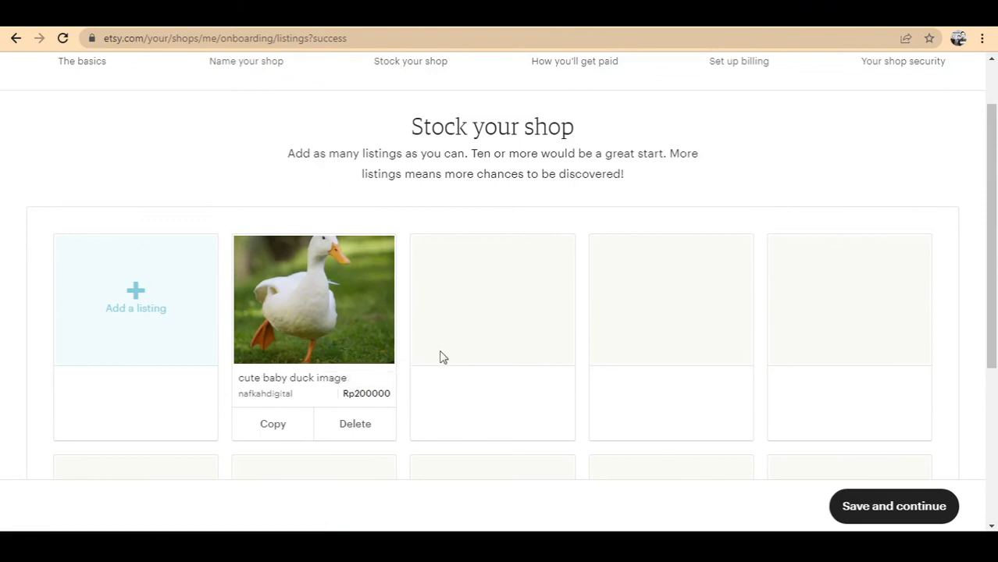
{"action": "scroll", "coordinate": [439, 357], "scroll_direction": "down", "scroll_amount": 2}
{"action": "left_click", "coordinate": [902, 509]}
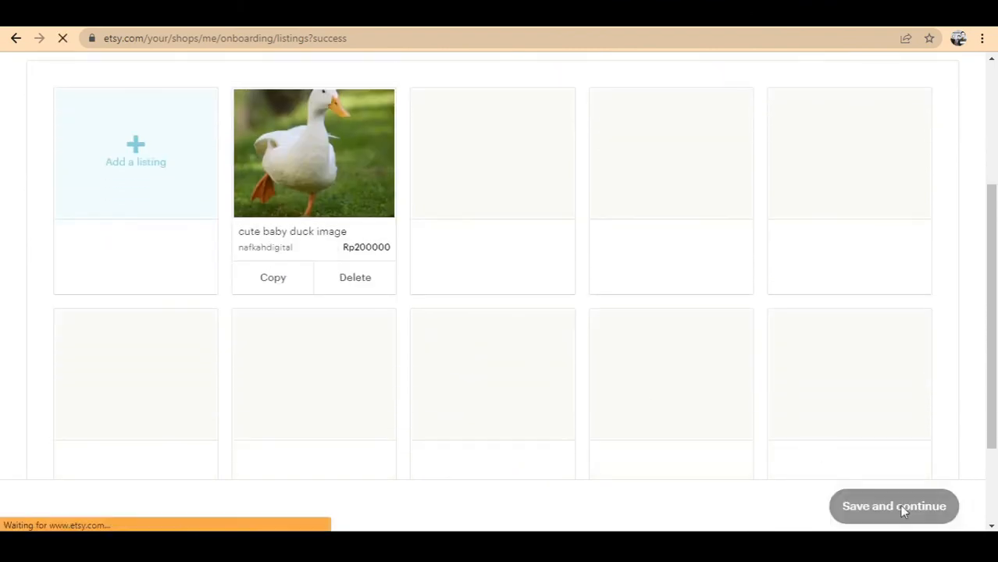